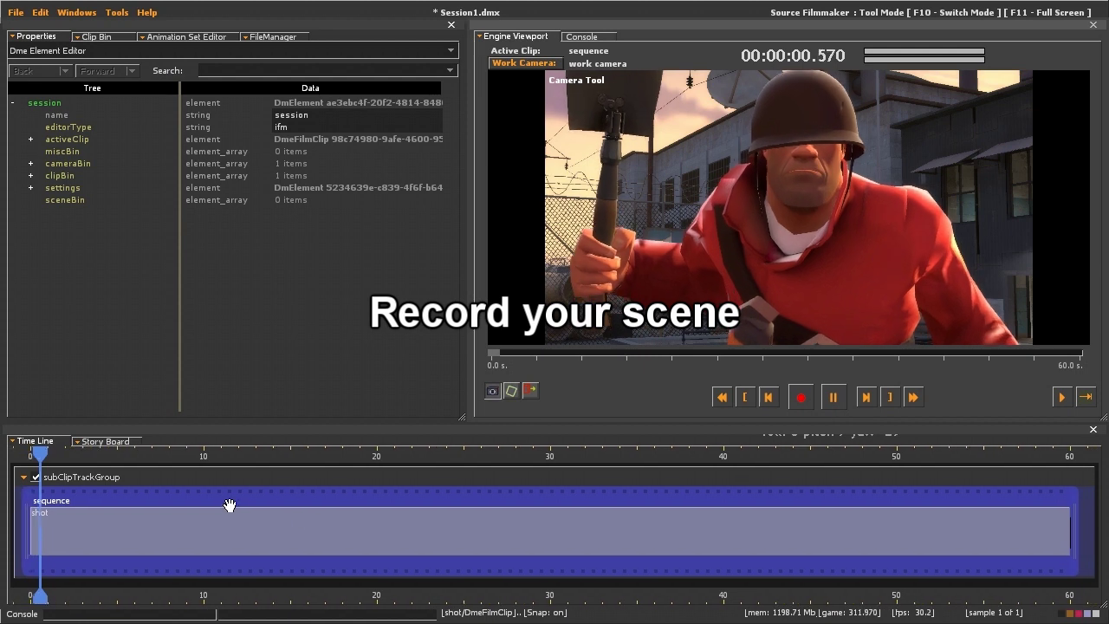
Zoom into the sequence's shot clip and expand its take1 track group
mouse_move(40, 457)
left_mouse_down()
mouse_move(400, 451)
mouse_move(54, 451)
left_mouse_up()
left_click(744, 397)
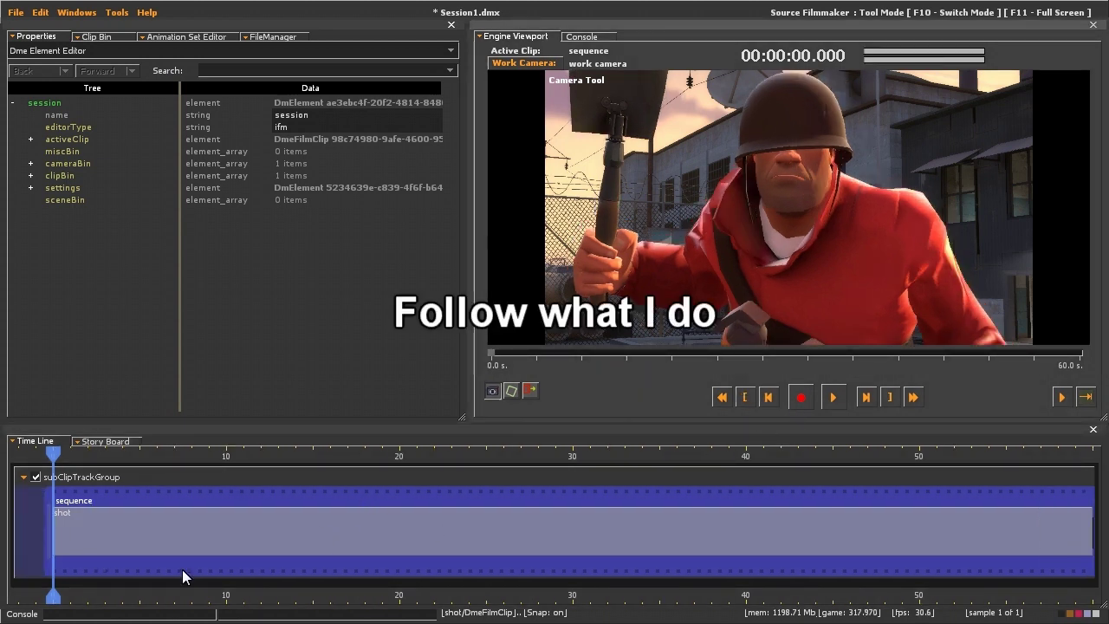
right_click(119, 528)
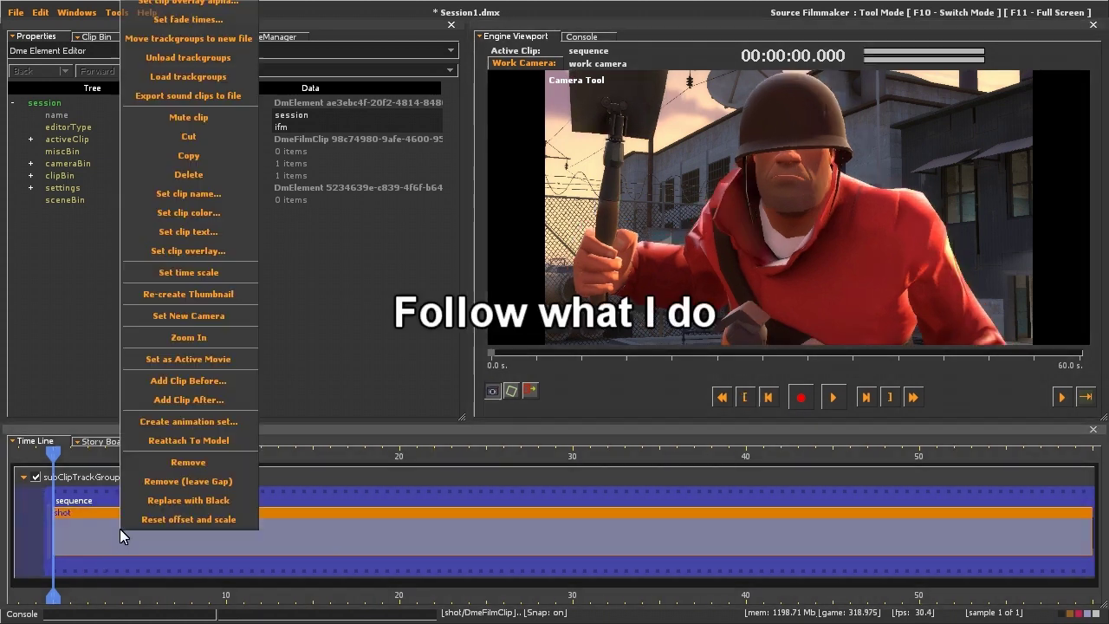
left_click(206, 337)
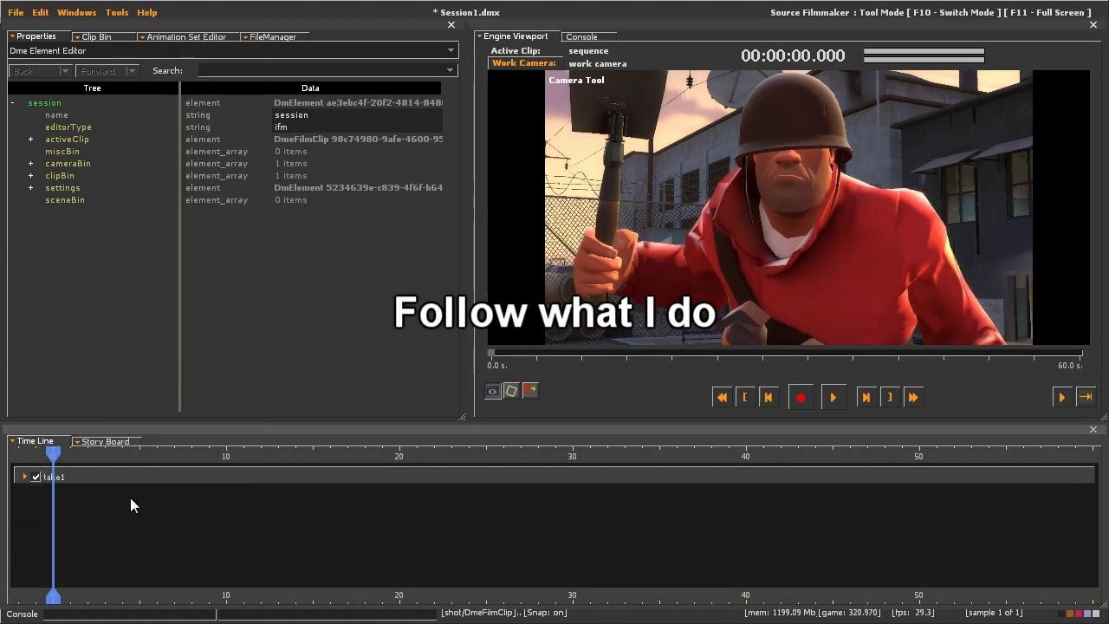
left_click(24, 476)
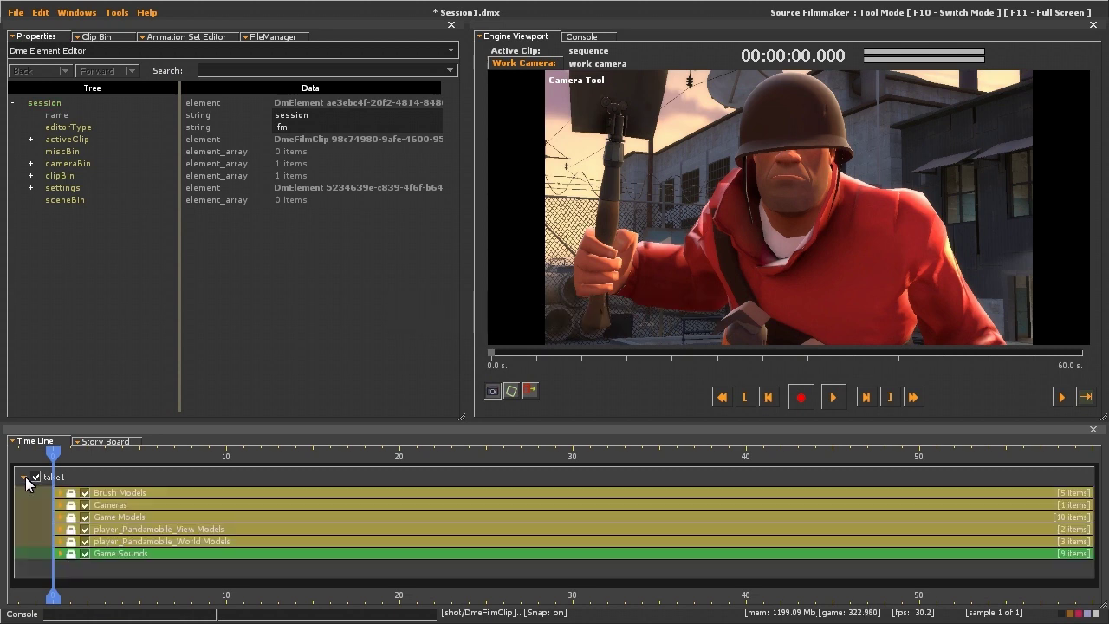
Insert an Audio-type track named "Audio" into the take1 track group
right_click(91, 566)
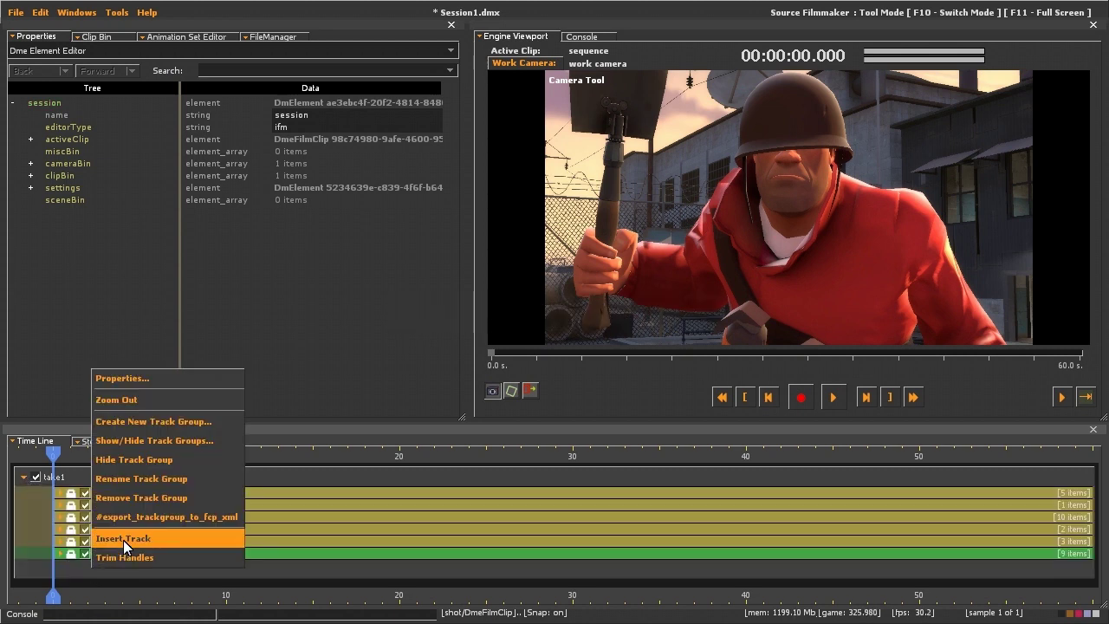
left_click(123, 540)
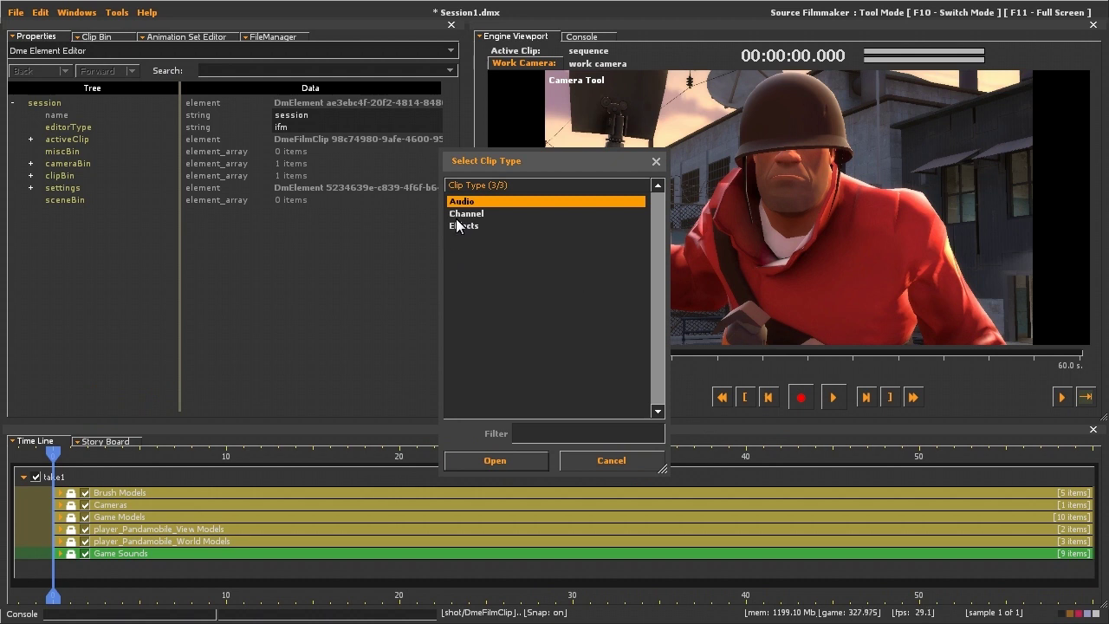
left_click(485, 459)
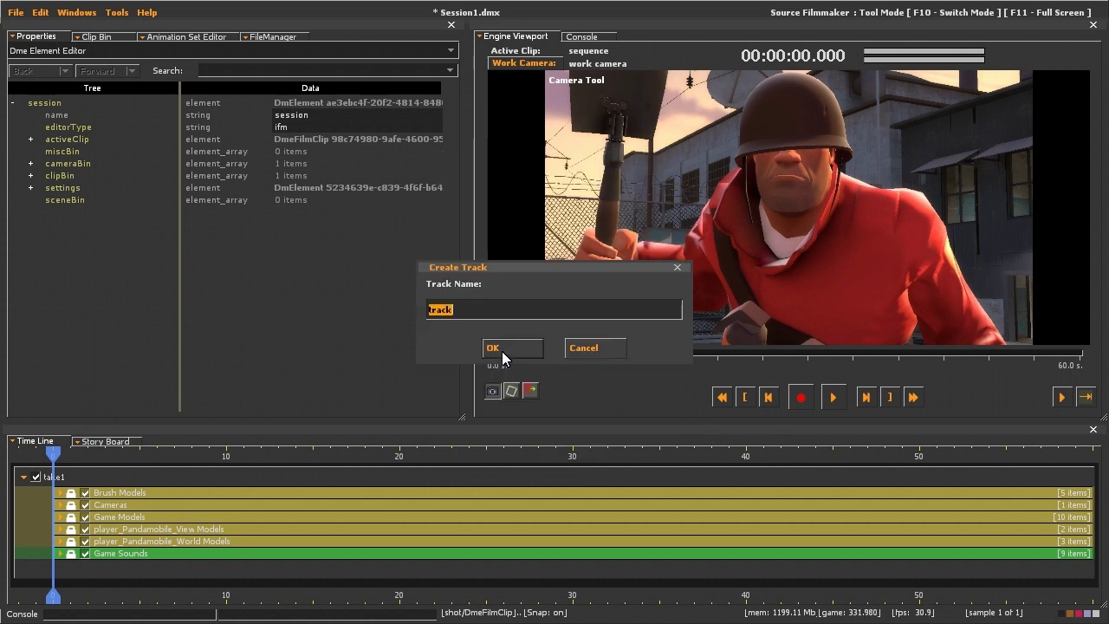
type("Audio")
left_click(497, 356)
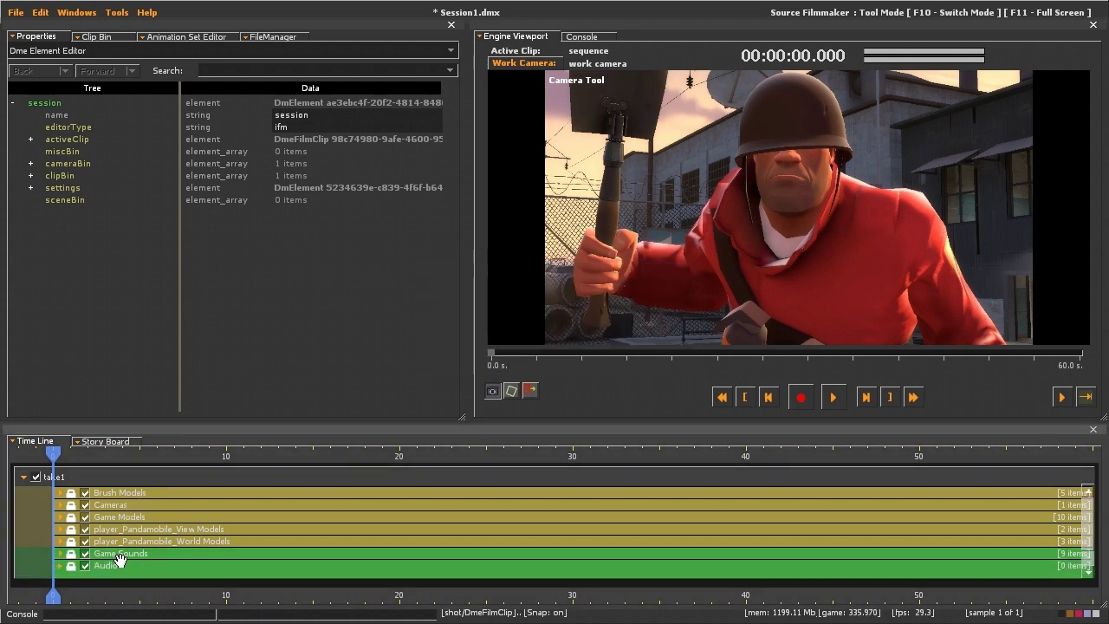
Add the sound file vo\fuck.wav from the tf mod as a clip on the Audio track
right_click(149, 566)
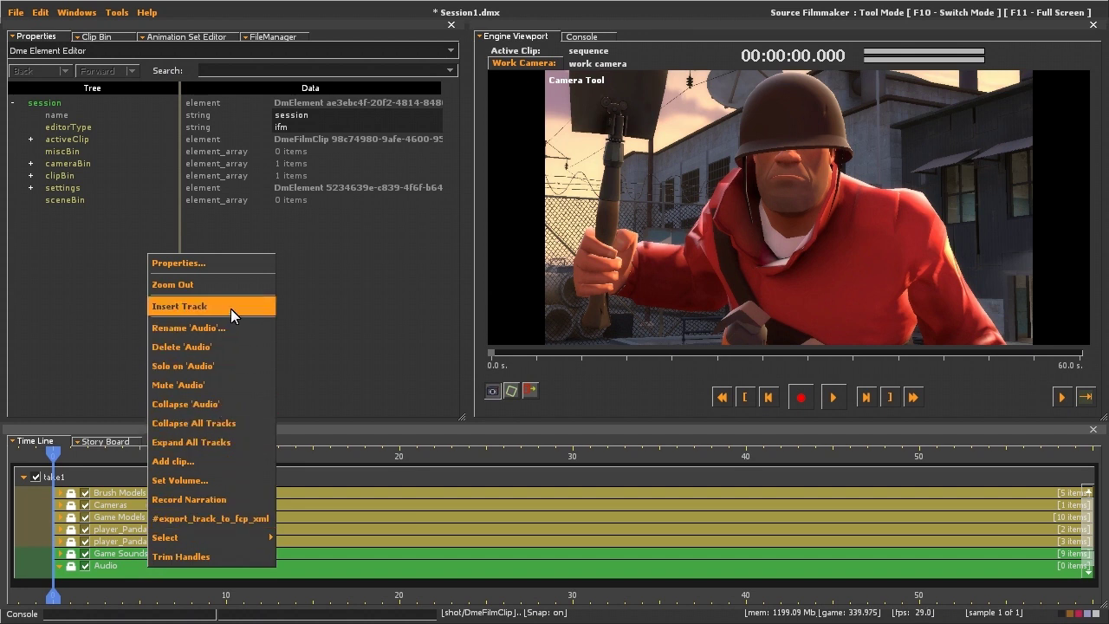
left_click(194, 461)
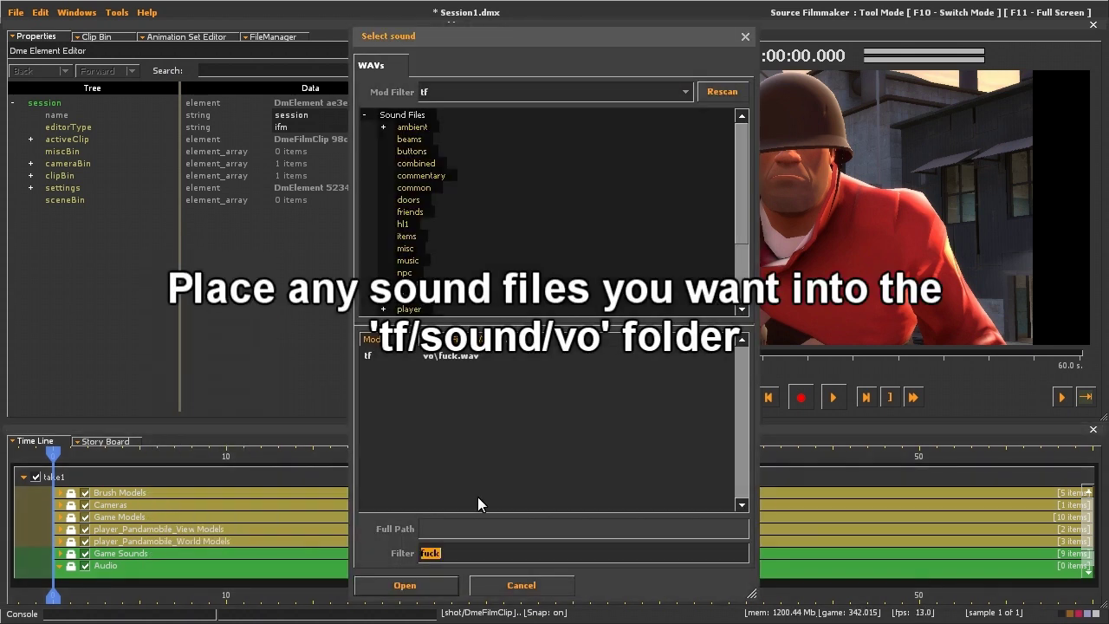
left_click(462, 357)
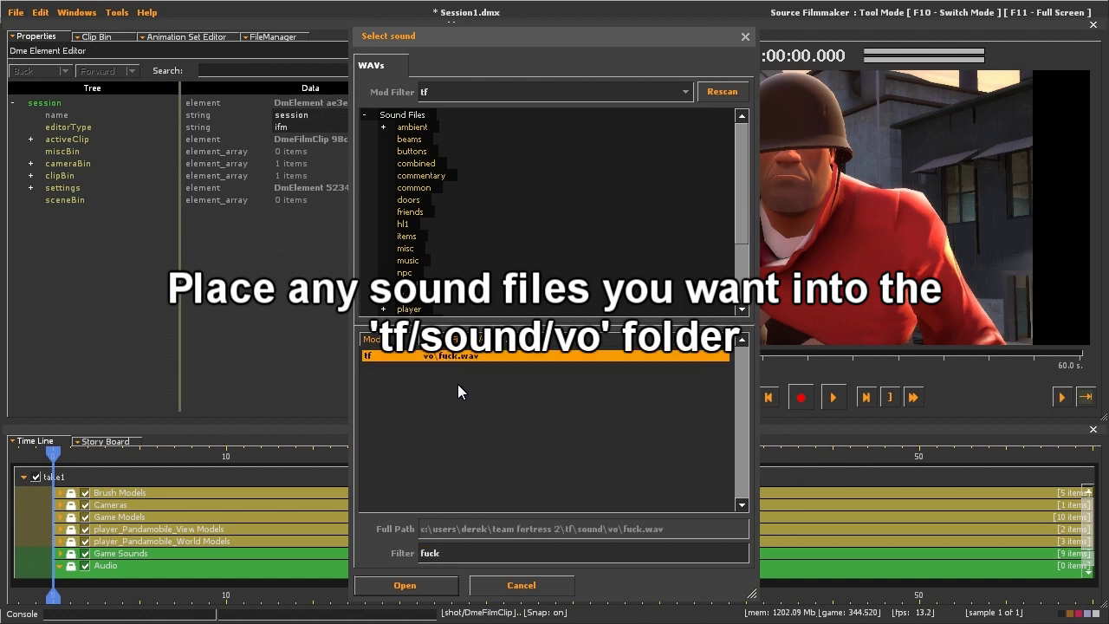
left_click(404, 587)
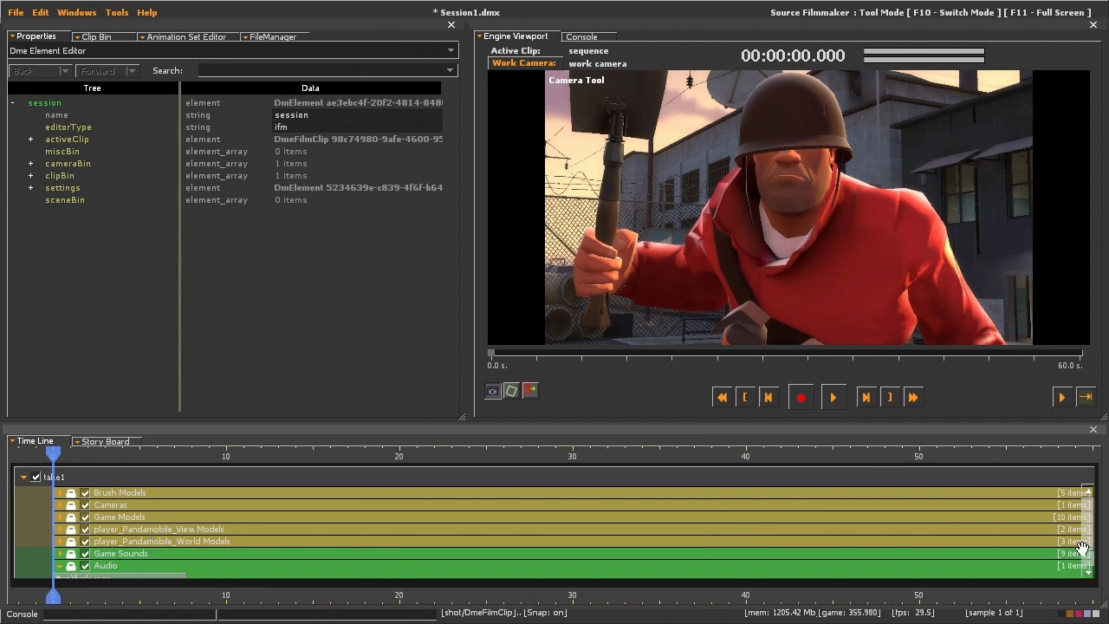
Shift the sound clip on the Audio track to start at about 3.4 s and set the playhead to 1.150 s
scroll(1082, 548, "down", 2)
left_click_drag(107, 557, 158, 559)
left_click(113, 453)
left_click_drag(113, 456, 71, 451)
Return to the sequence level and create an animation set named soldier for the shot from models/player/hwm/soldier.mdl
right_click(290, 561)
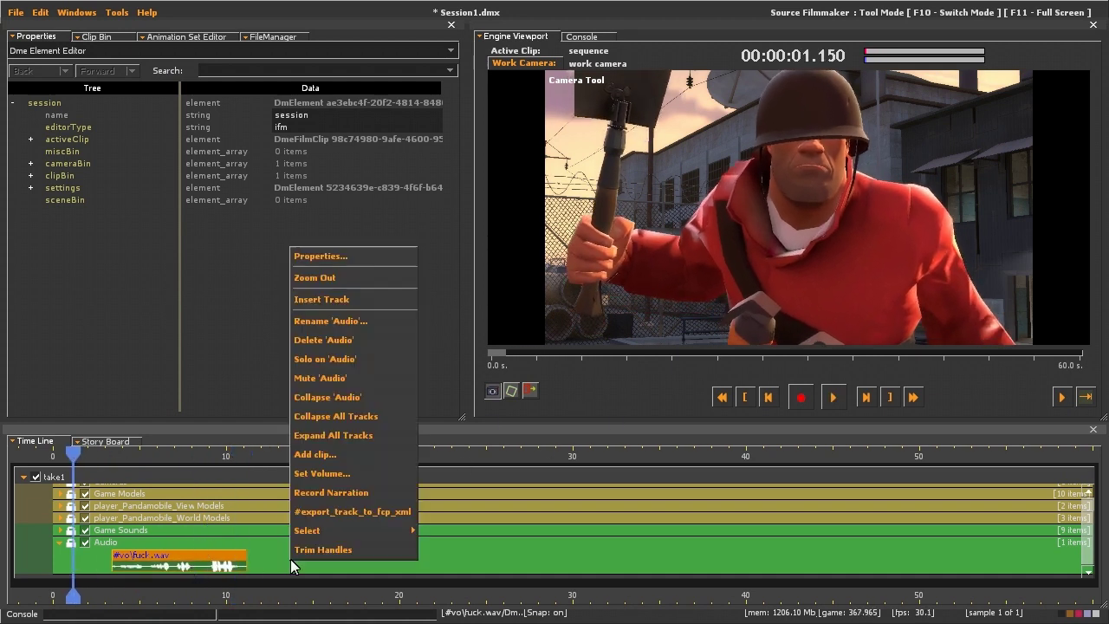
left_click(339, 276)
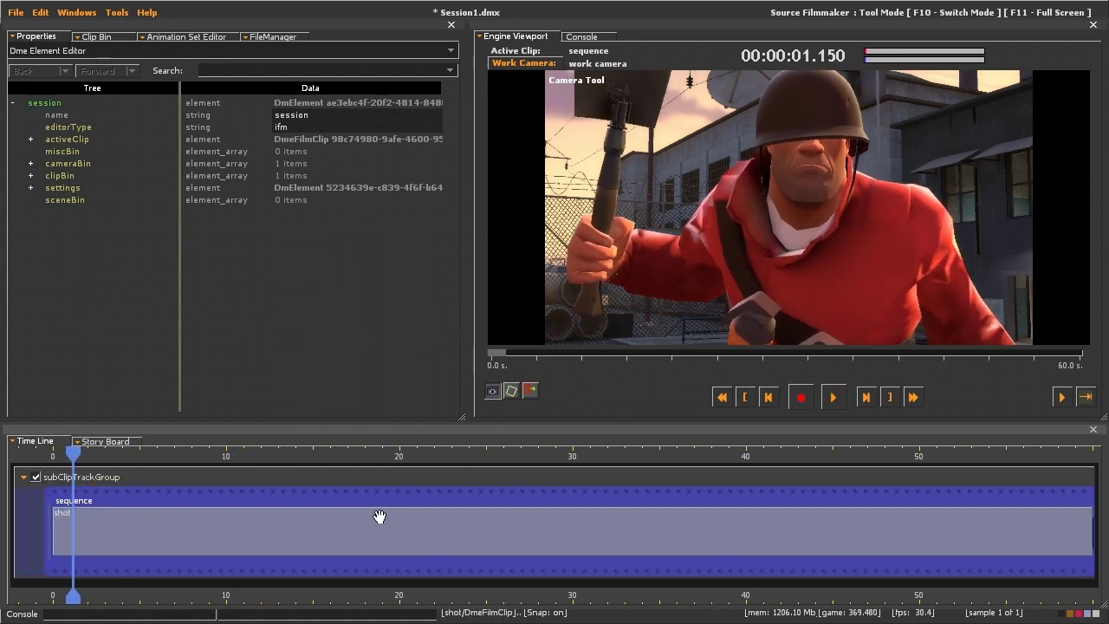
right_click(140, 534)
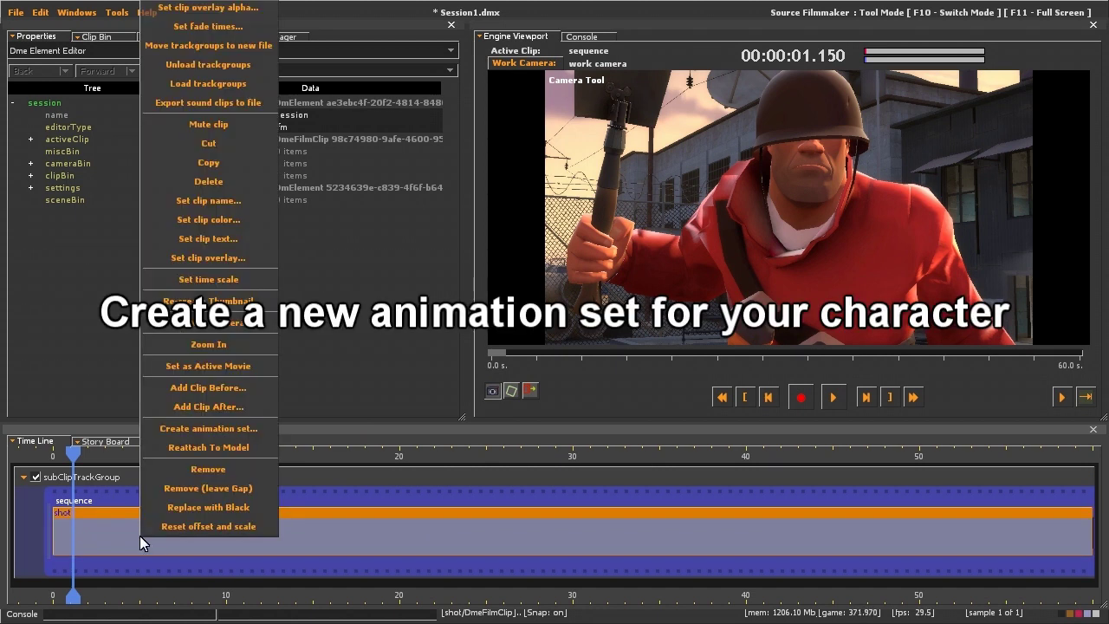
left_click(233, 427)
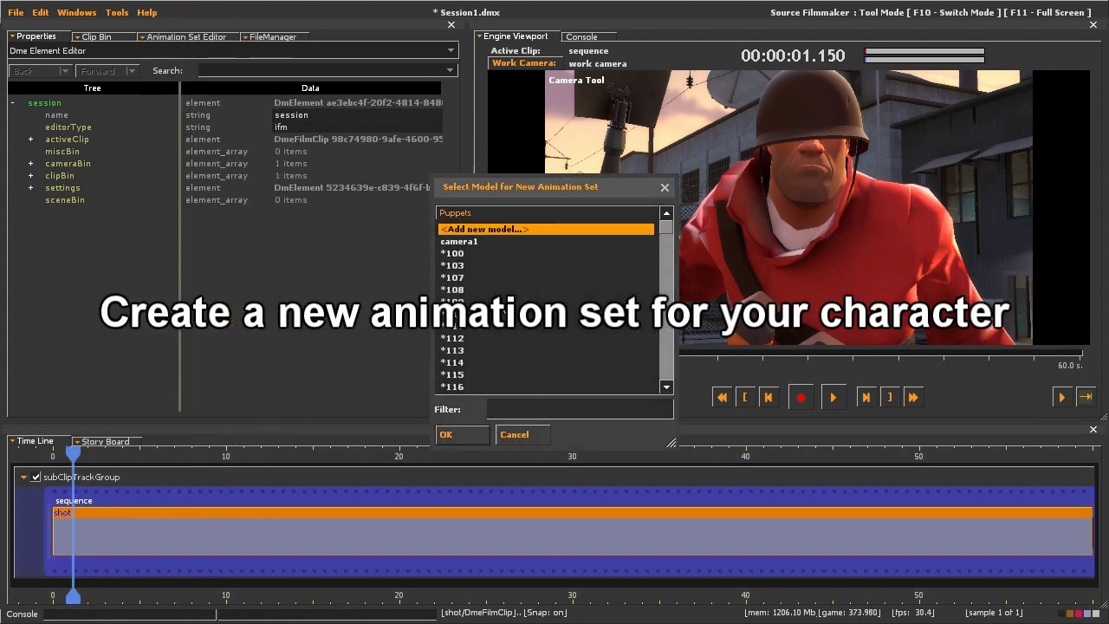
type("soldi")
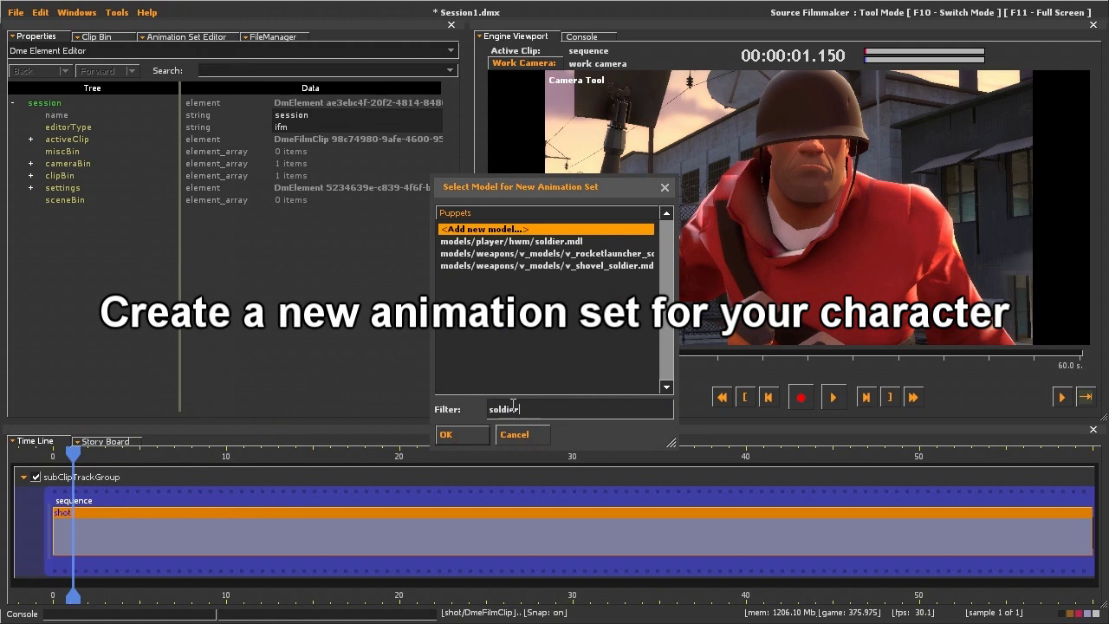
type("er")
key("Down")
key("Return")
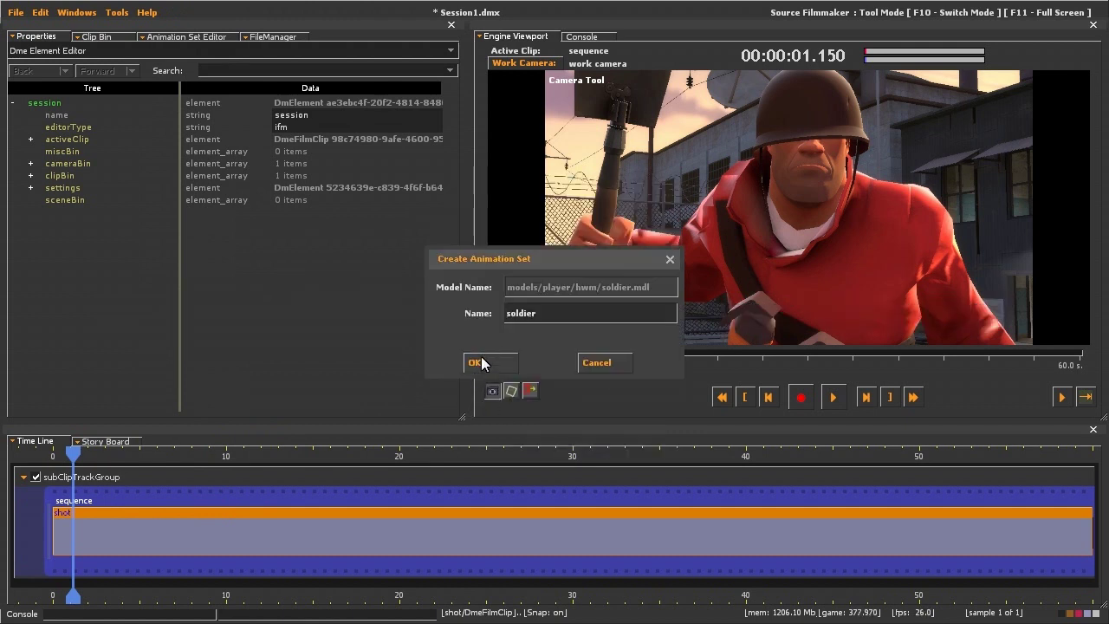
left_click(479, 363)
Isolate the soldier's Lower Face controls and shape a time selection about 0.7 s long without ramps
left_click(202, 37)
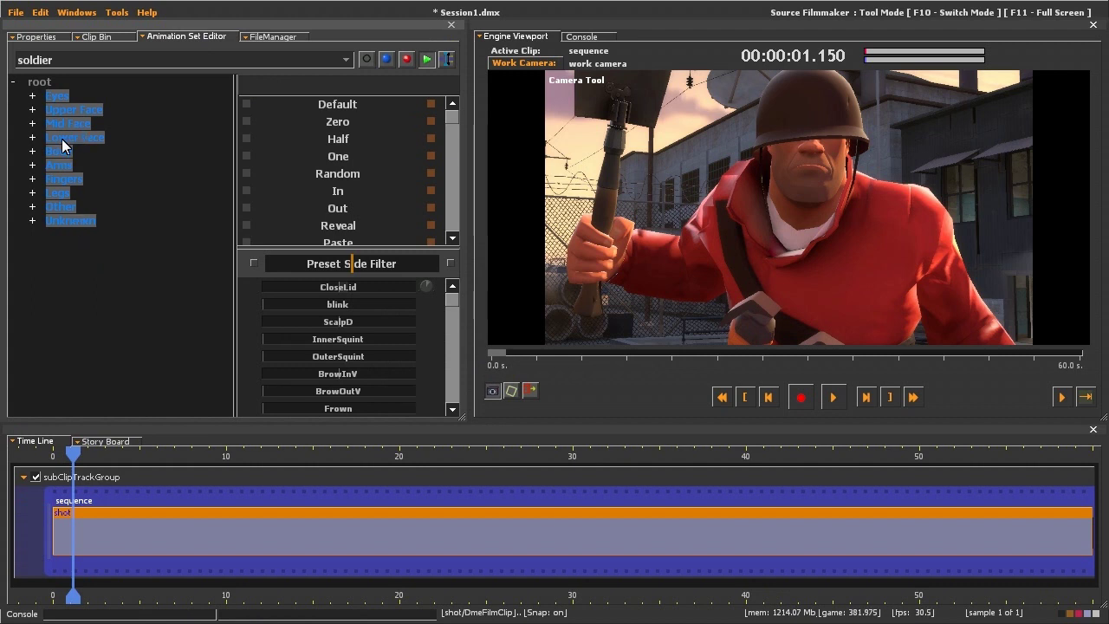
left_click(61, 138)
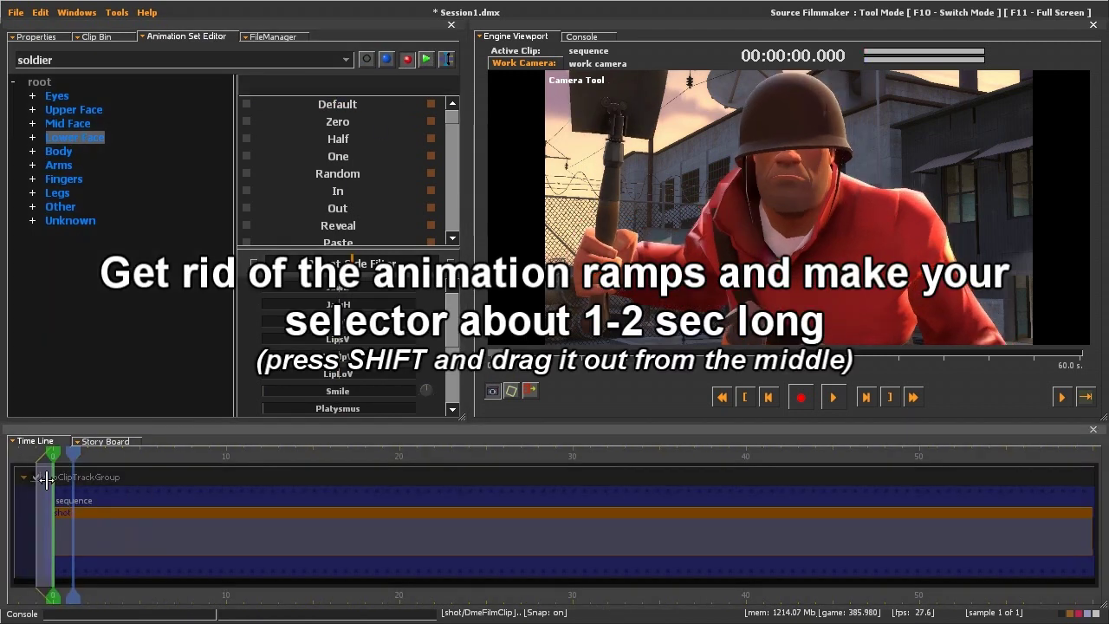
mouse_move(69, 479)
left_mouse_down()
mouse_move(41, 480)
mouse_move(167, 486)
left_mouse_up()
scroll(118, 493, "up", 3)
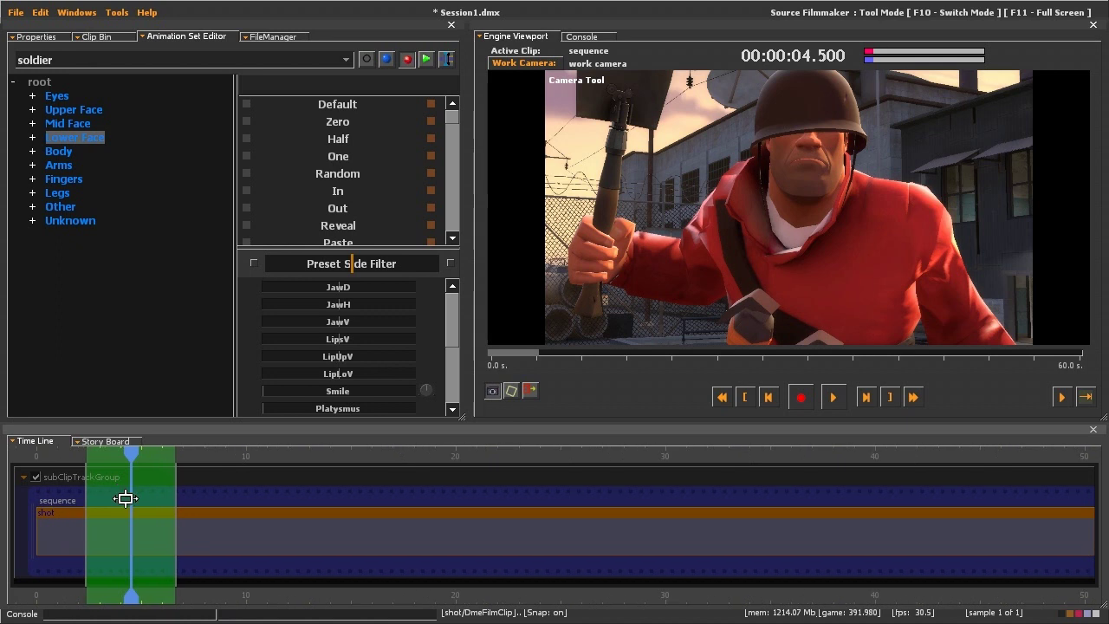
scroll(127, 498, "up", 2)
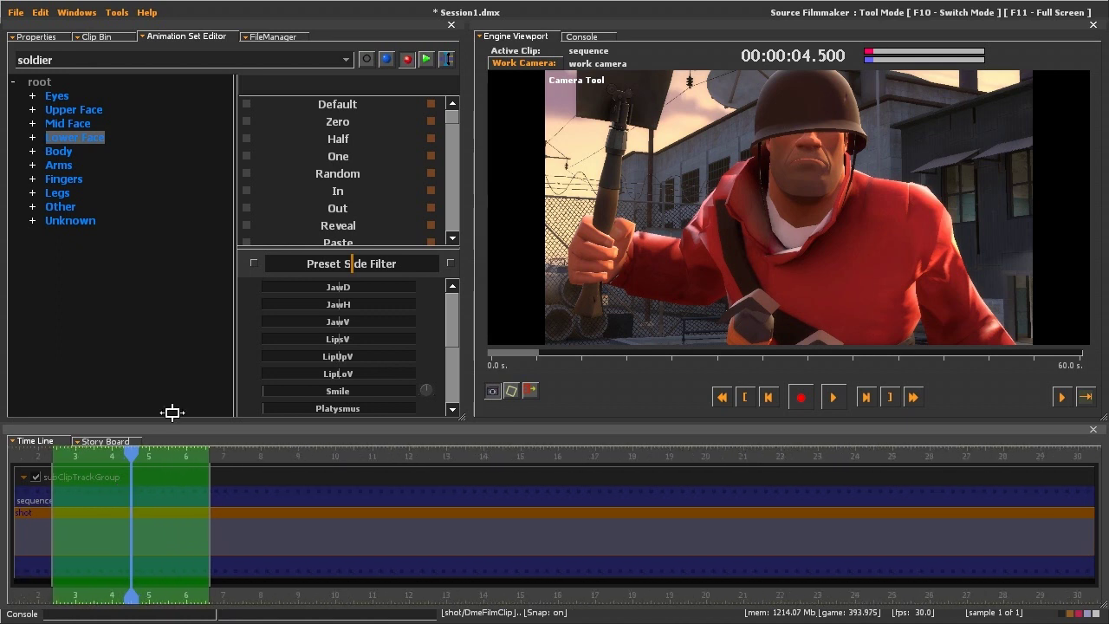
left_click_drag(114, 489, 431, 458)
left_click_drag(515, 474, 286, 495)
Locate the start of the speech at 9.241 s and align the beginning of the time selection with it
left_click_drag(131, 454, 441, 437)
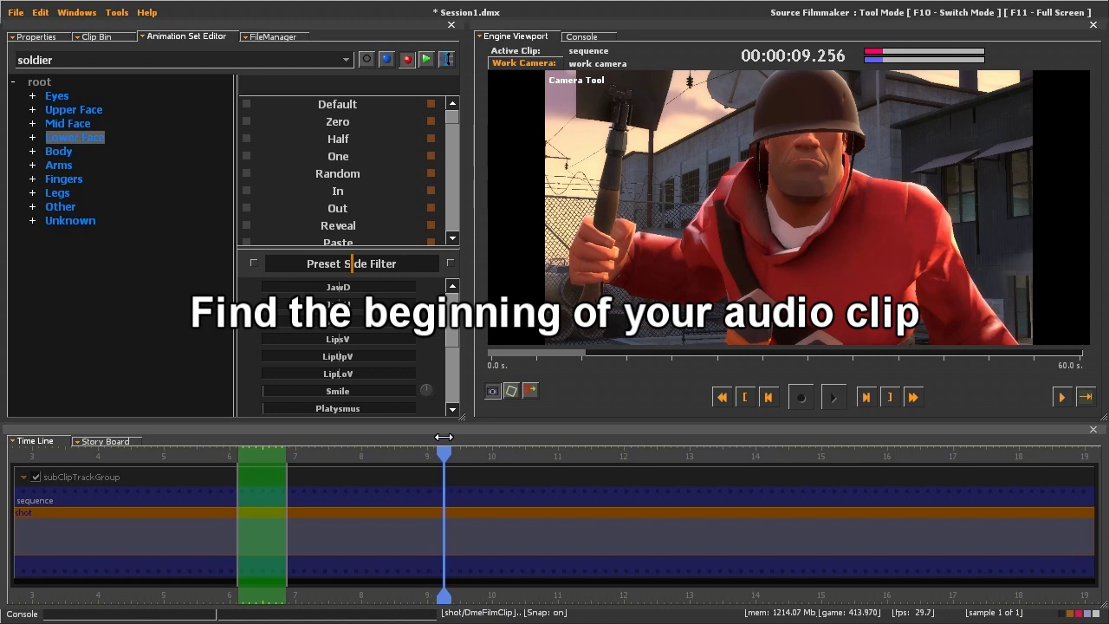
left_click_drag(278, 494, 475, 487)
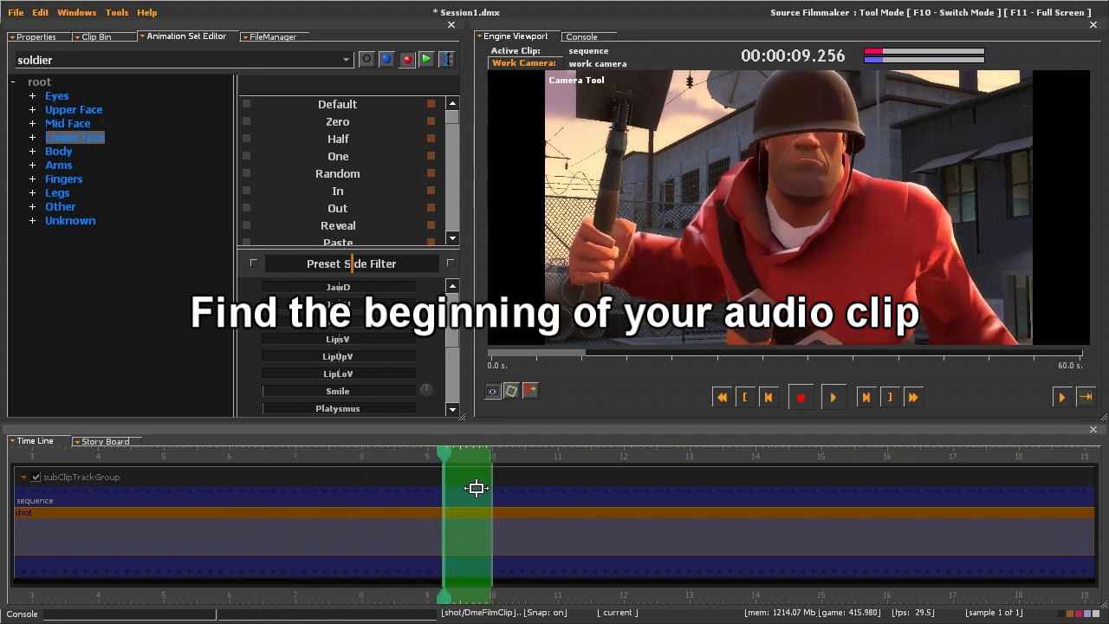
scroll(449, 500, "up", 10)
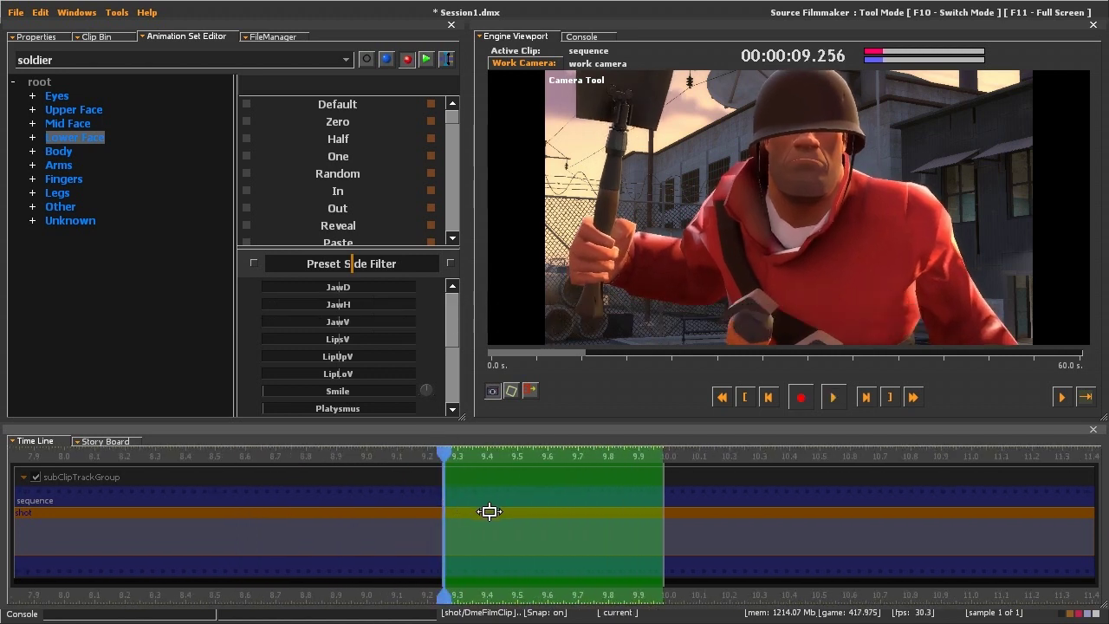
left_click_drag(489, 455, 435, 454)
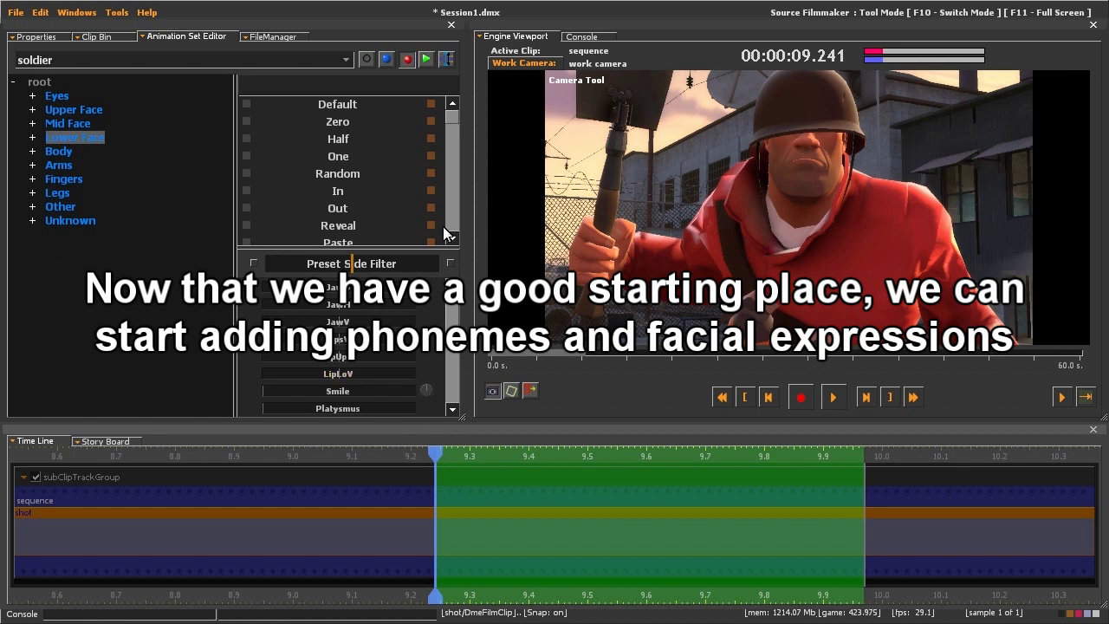
Move the work camera in for a close-up of the soldier's face
key("w")
left_click_drag(875, 273, 901, 253)
left_click_drag(1029, 319, 1019, 322)
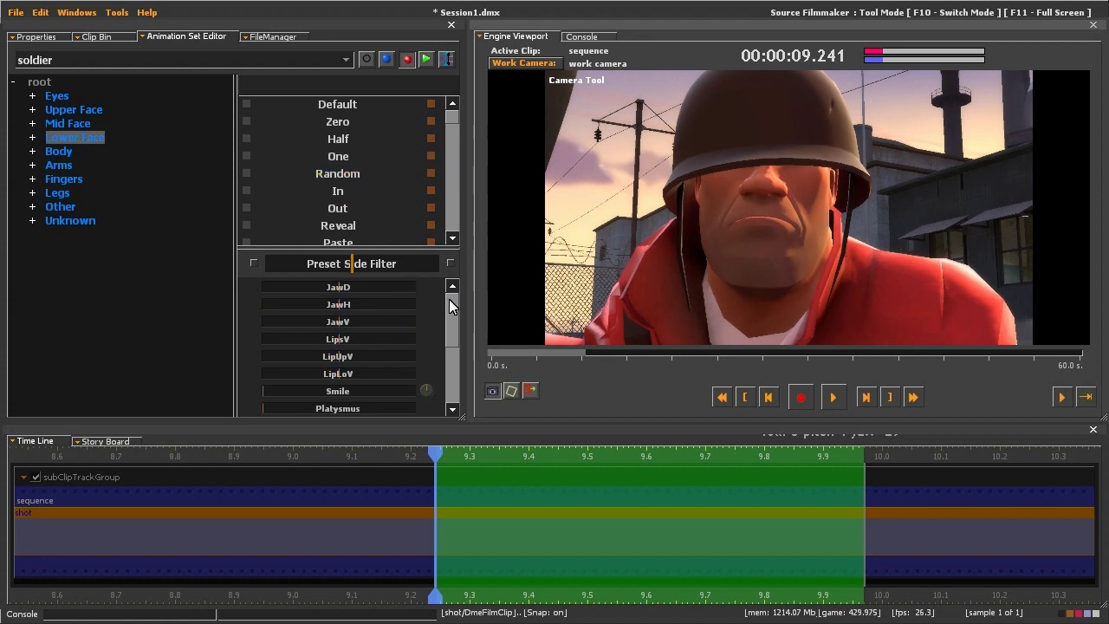
Apply the p_h phoneme preset to the Lower Face over the time selection
left_click_drag(451, 125, 452, 159)
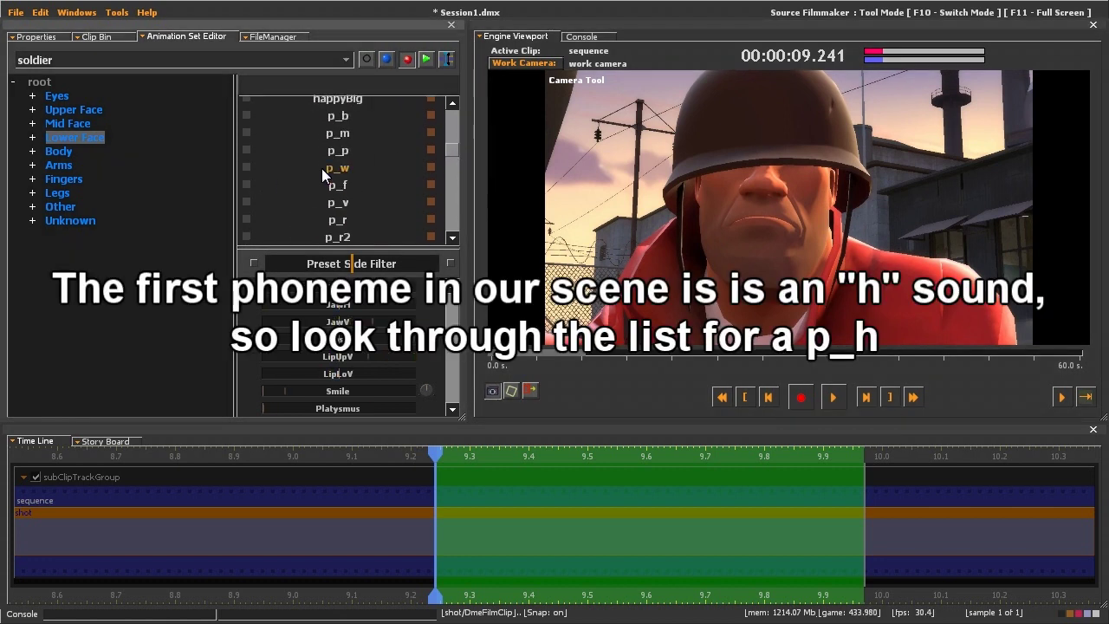
scroll(331, 167, "down", 4)
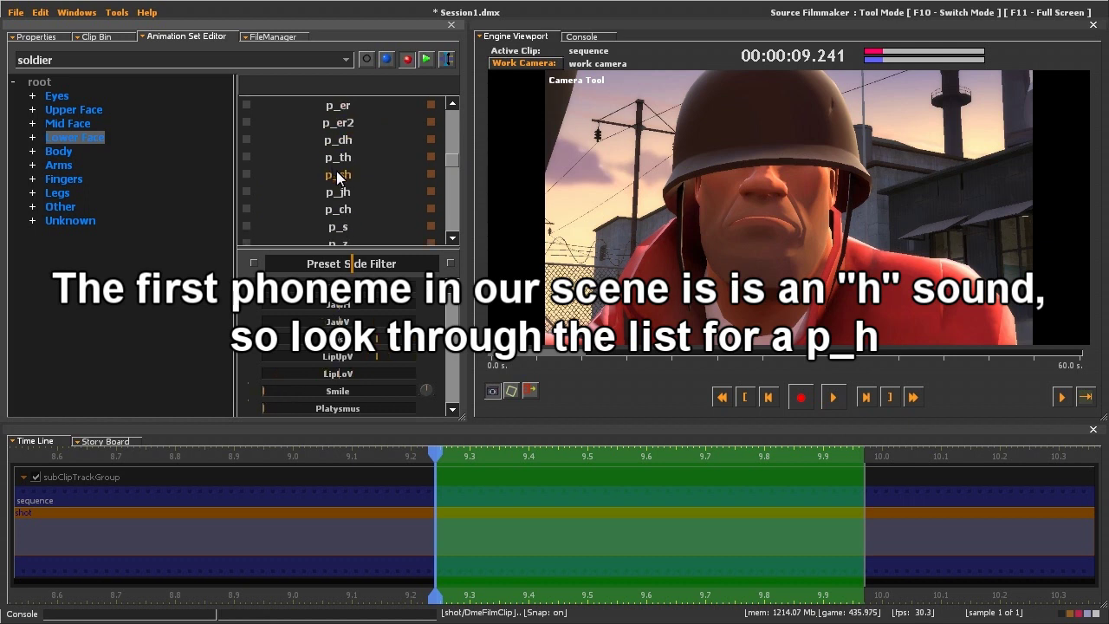
scroll(355, 198, "down", 4)
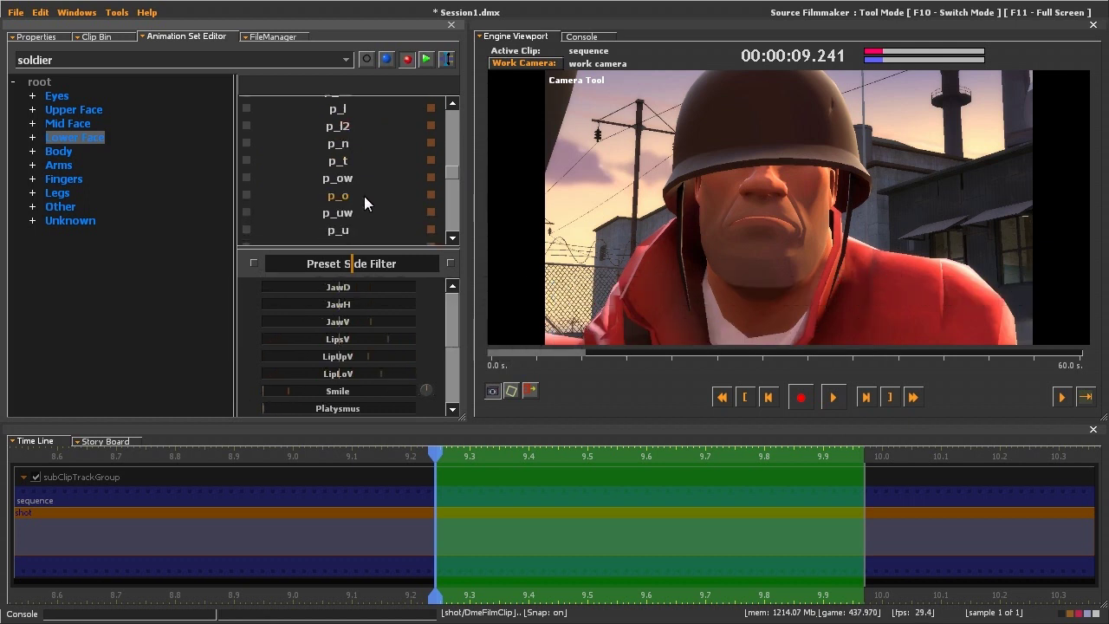
scroll(354, 203, "down", 4)
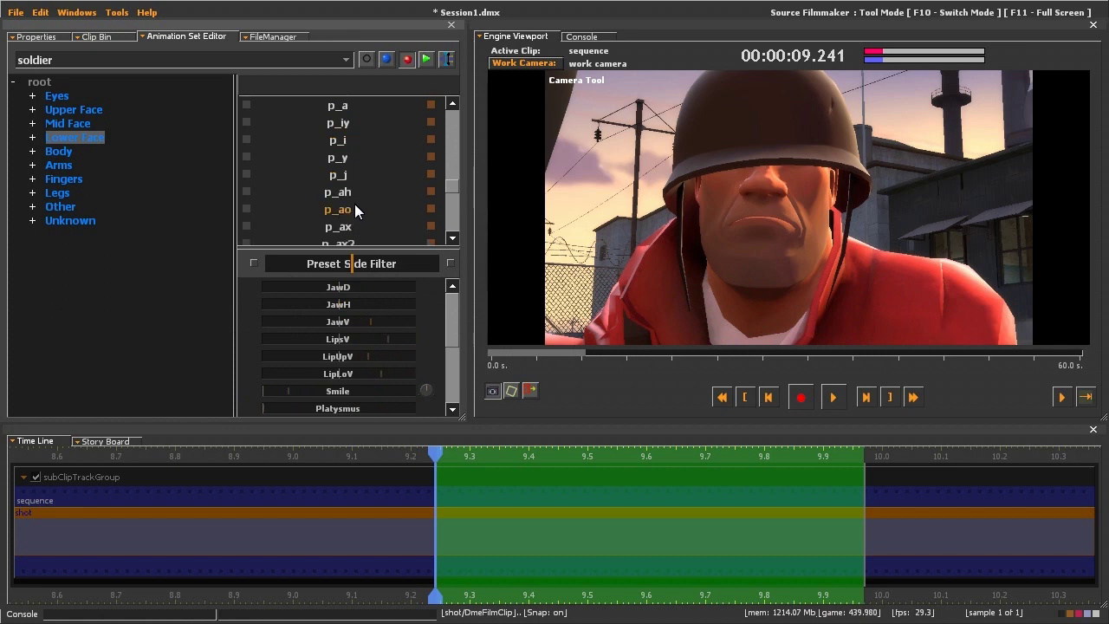
scroll(354, 208, "down", 5)
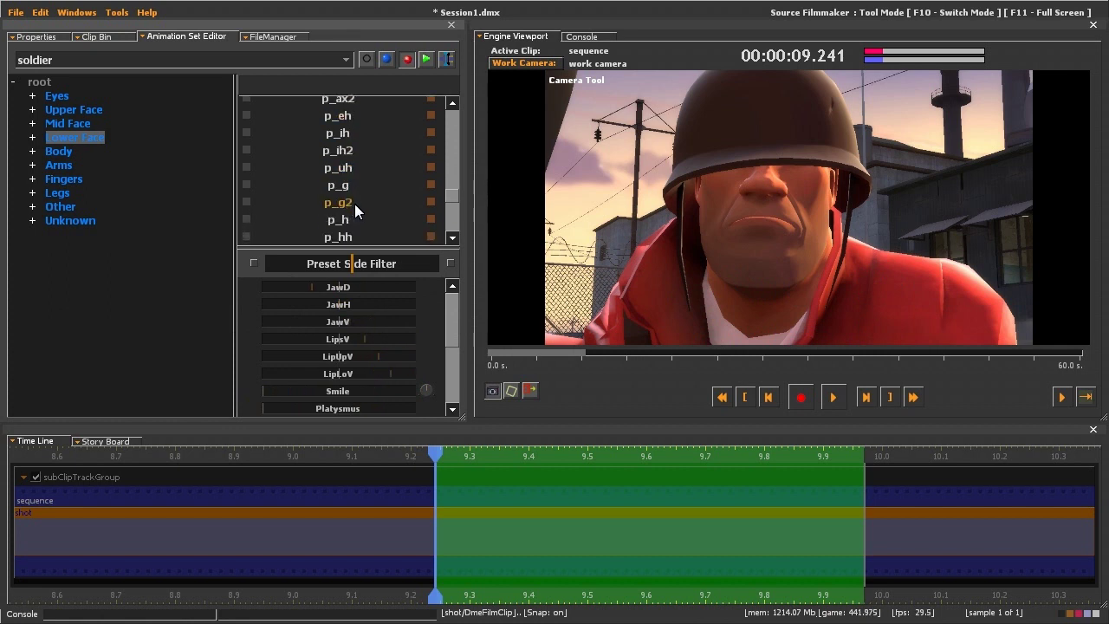
left_click(345, 202)
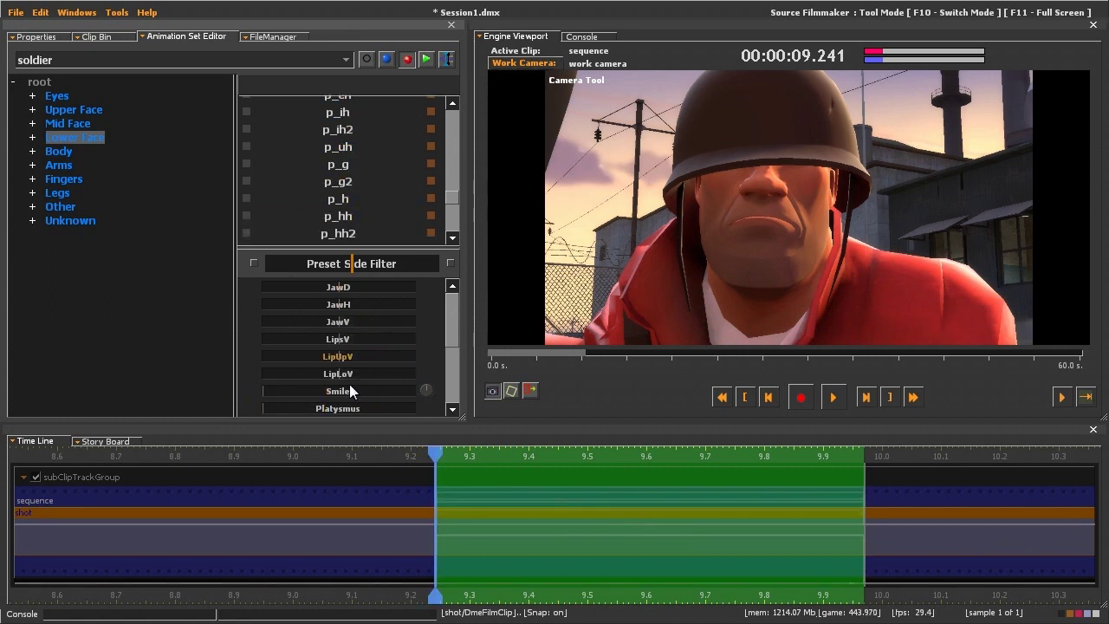
Apply the p_uw phoneme preset to the lower face from about 9.31 s and the p_ae preset from about 9.41 s
left_click_drag(438, 452, 483, 451)
scroll(346, 191, "up", 5)
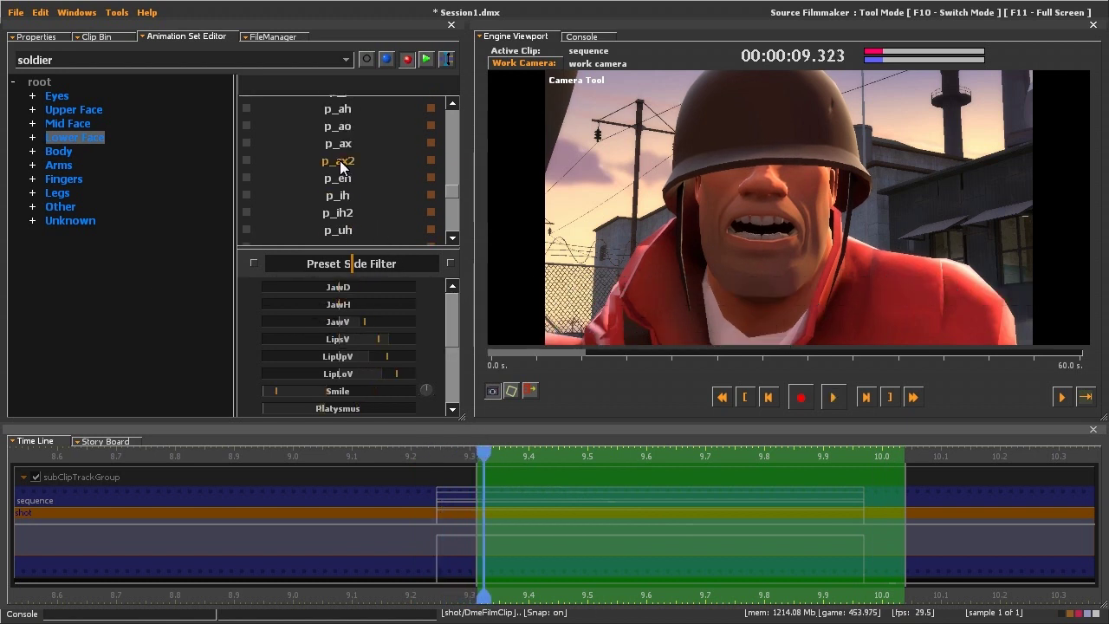
scroll(342, 165, "up", 5)
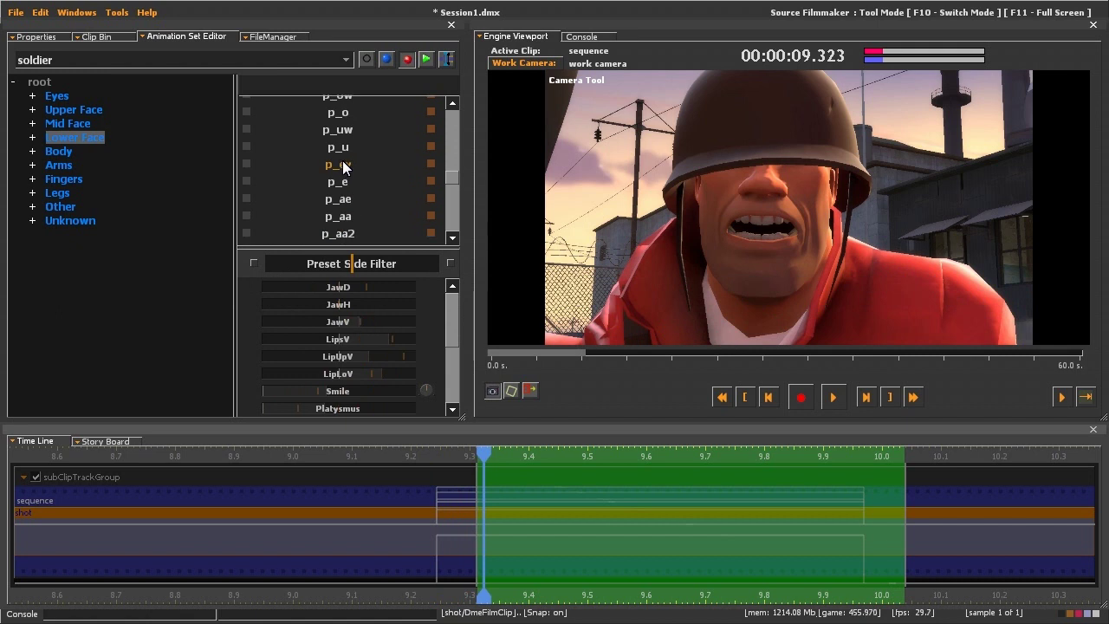
left_click_drag(254, 150, 423, 150)
left_click_drag(481, 456, 605, 458)
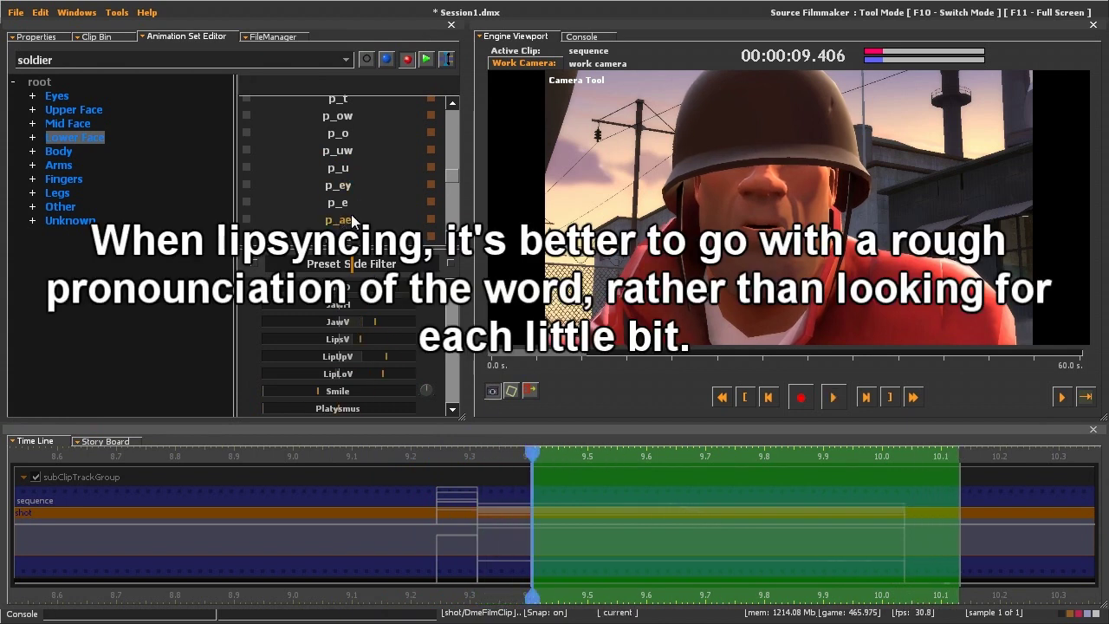
left_click_drag(345, 222, 325, 220)
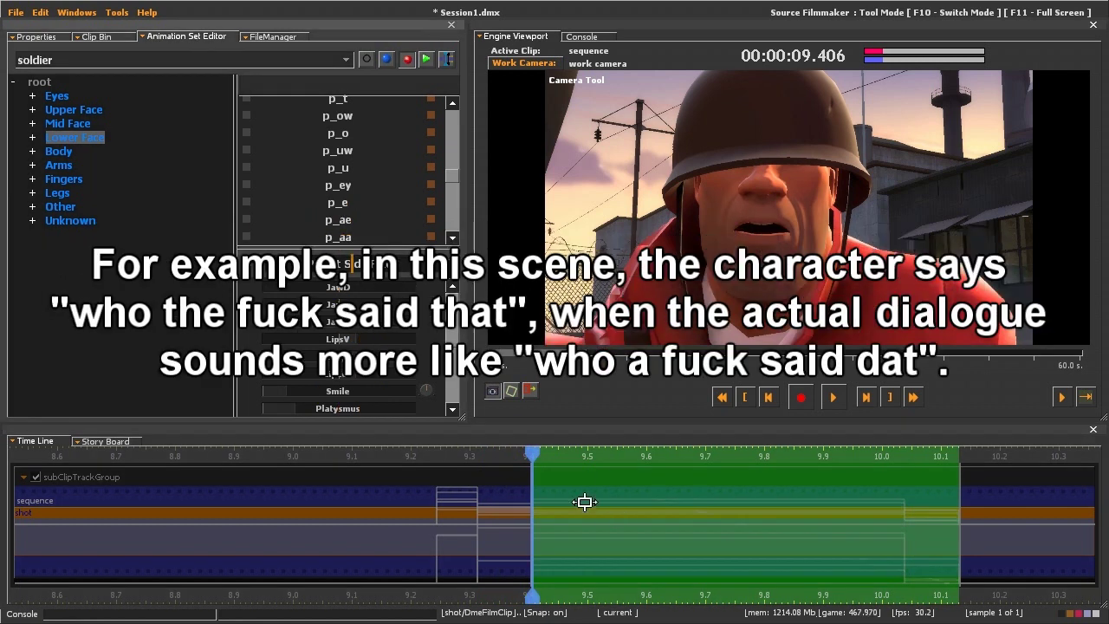
Shift the time selection to start at about 9.58 s and apply the p_f phoneme preset to the lower face
left_click_drag(567, 459, 669, 454)
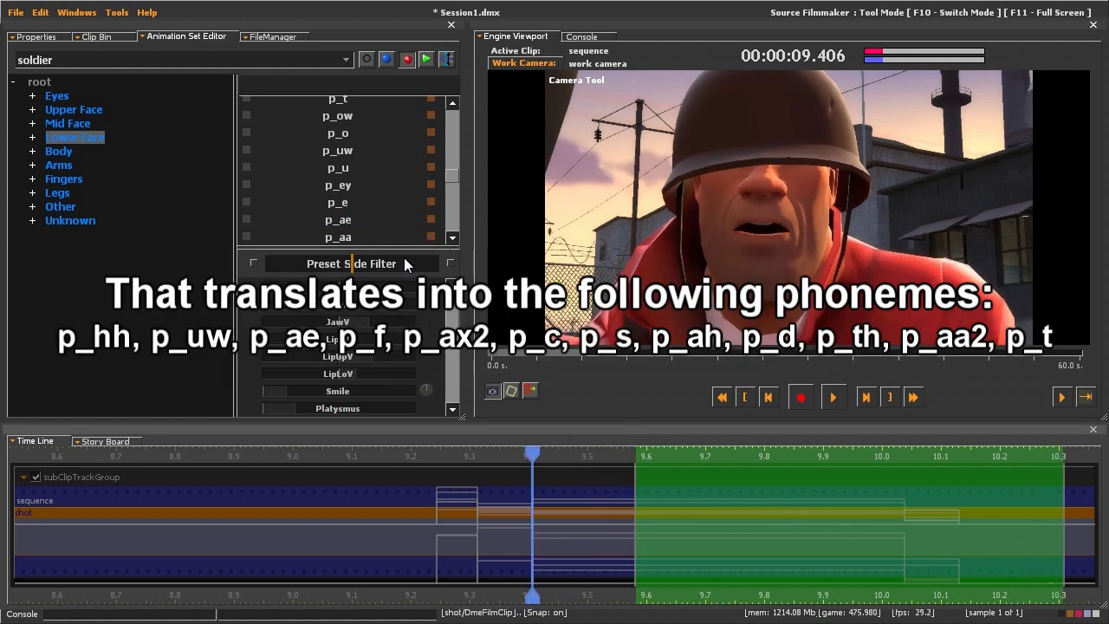
scroll(390, 188, "down", 2)
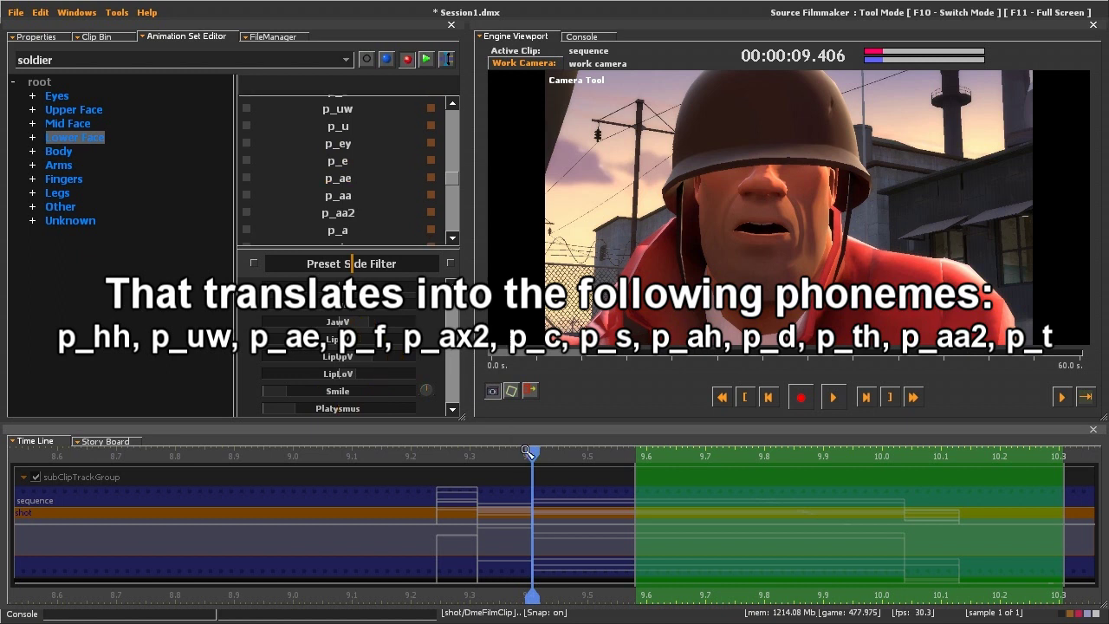
left_click_drag(527, 451, 655, 456)
scroll(355, 192, "up", 1)
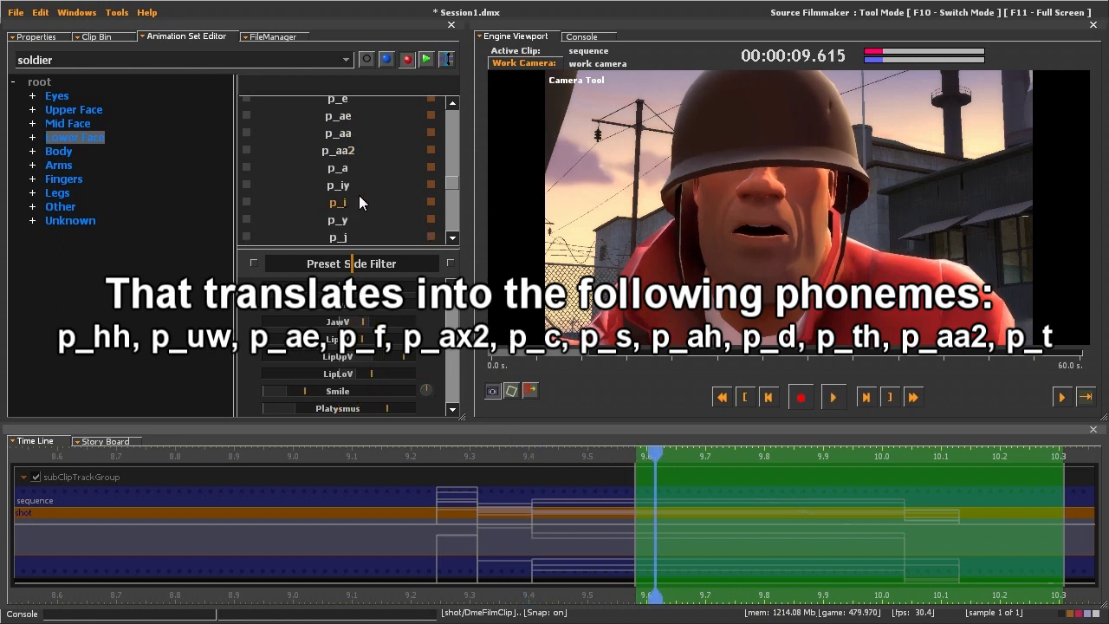
scroll(358, 195, "up", 10)
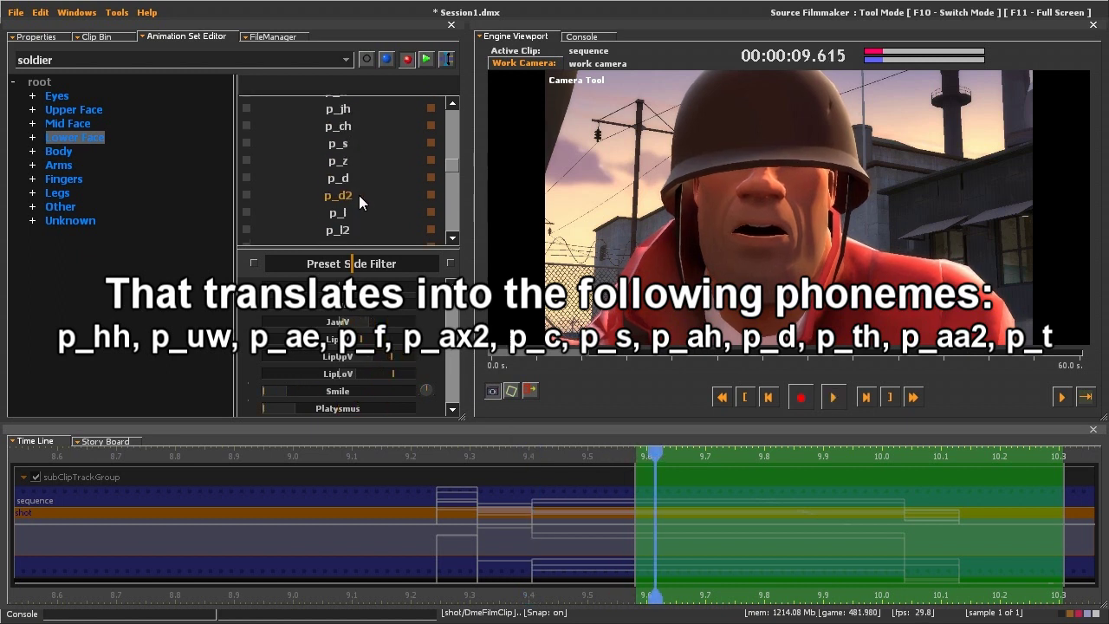
scroll(359, 195, "up", 5)
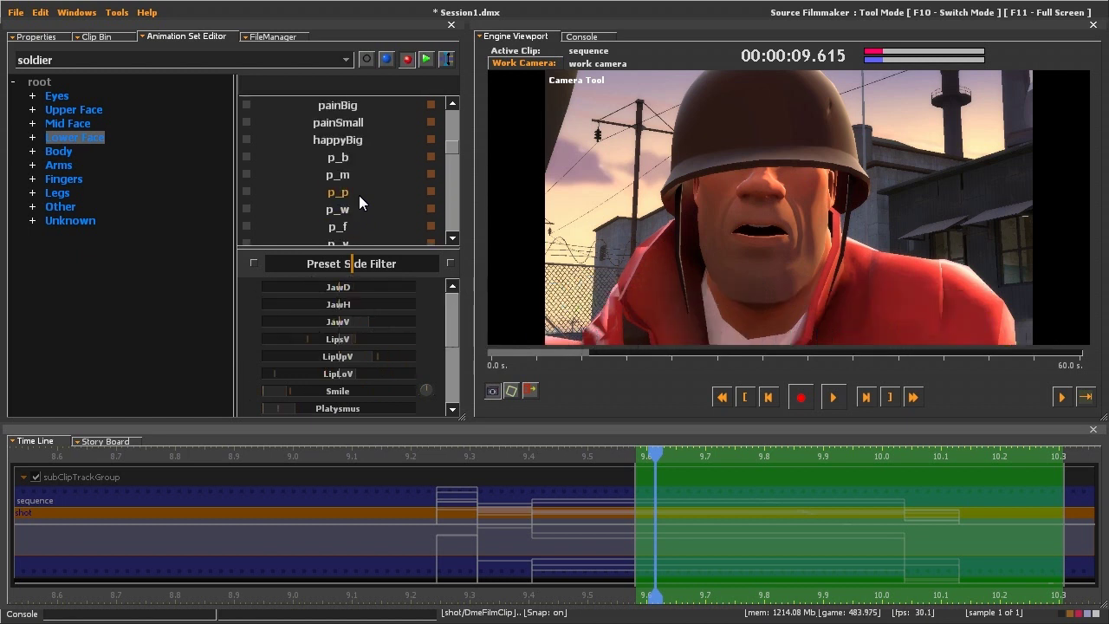
scroll(359, 195, "down", 3)
left_click(344, 186)
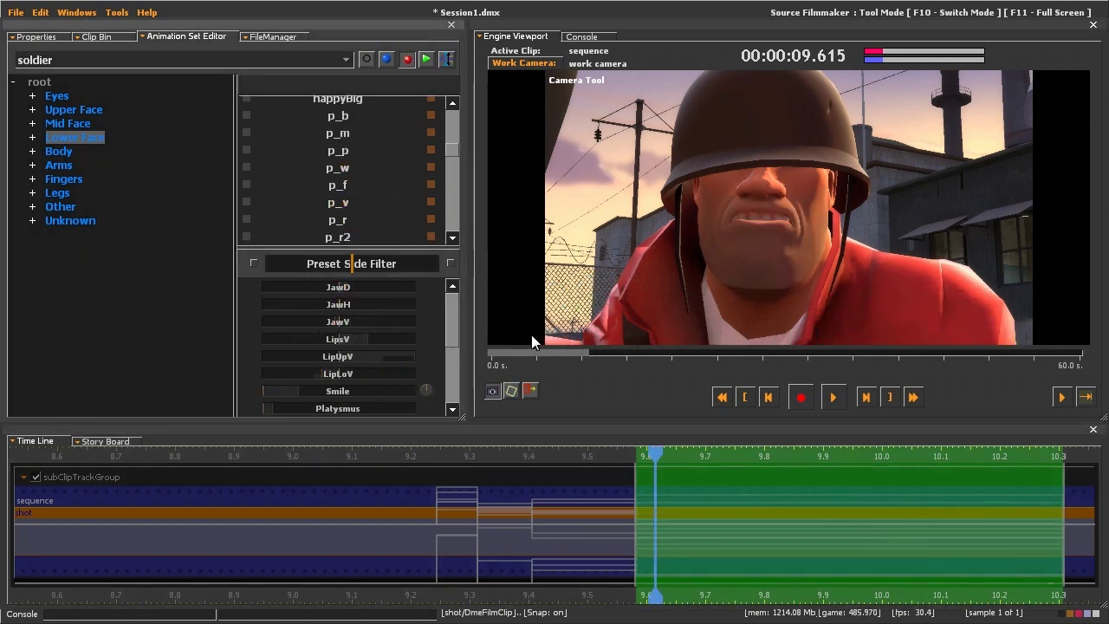
Start the time selection at about 9.615 s, apply the p_ax2 phoneme preset and adjust the JawV opening
left_click_drag(668, 453, 691, 457)
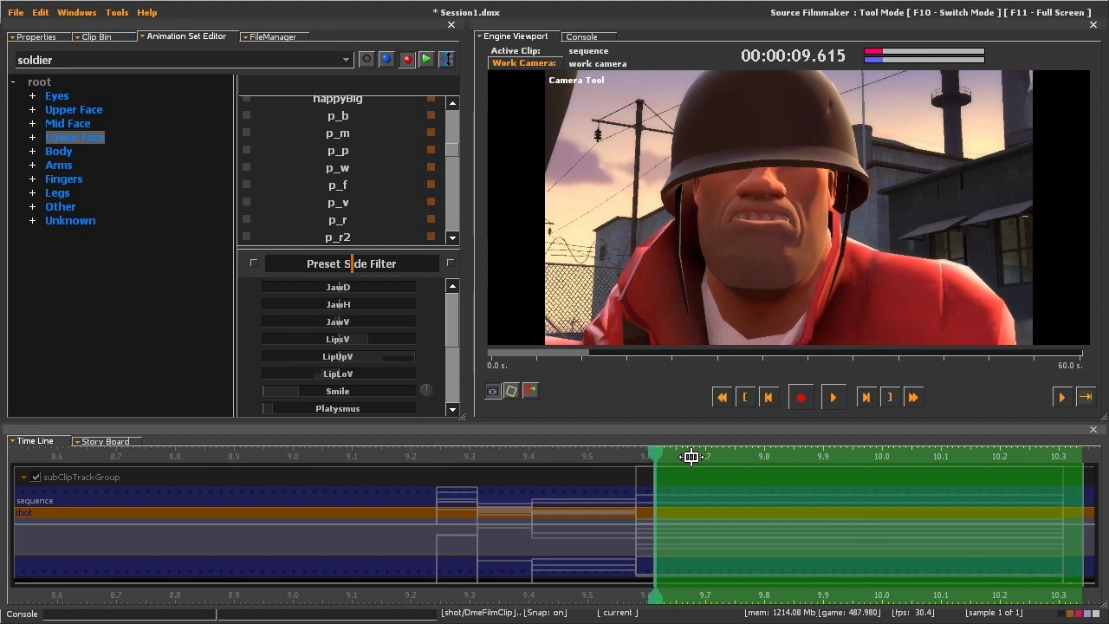
scroll(363, 219, "down", 3)
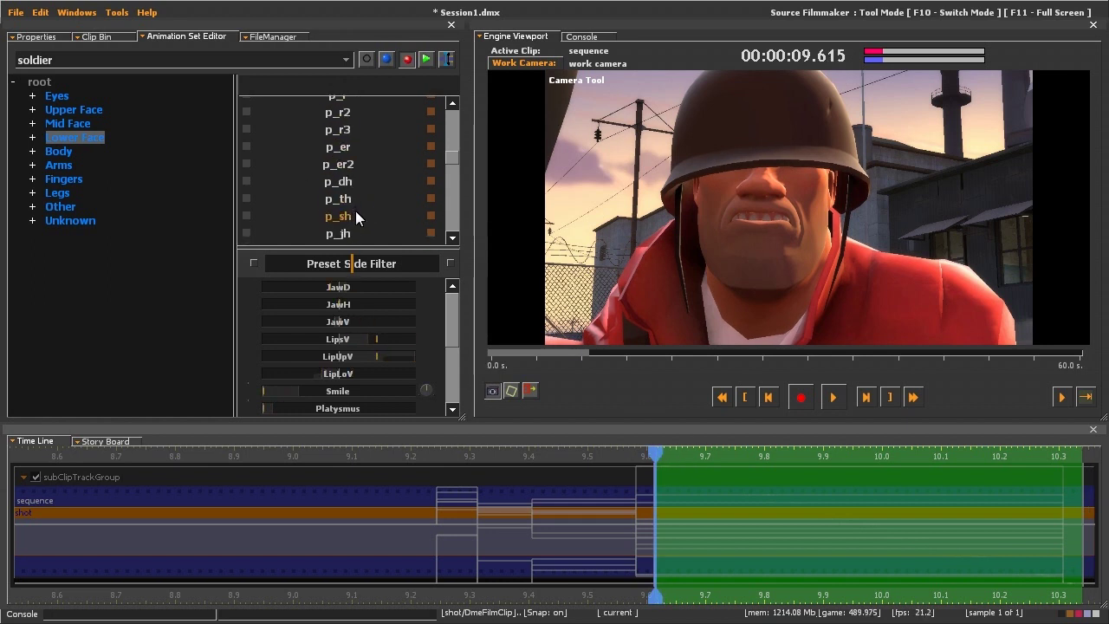
scroll(355, 212, "down", 8)
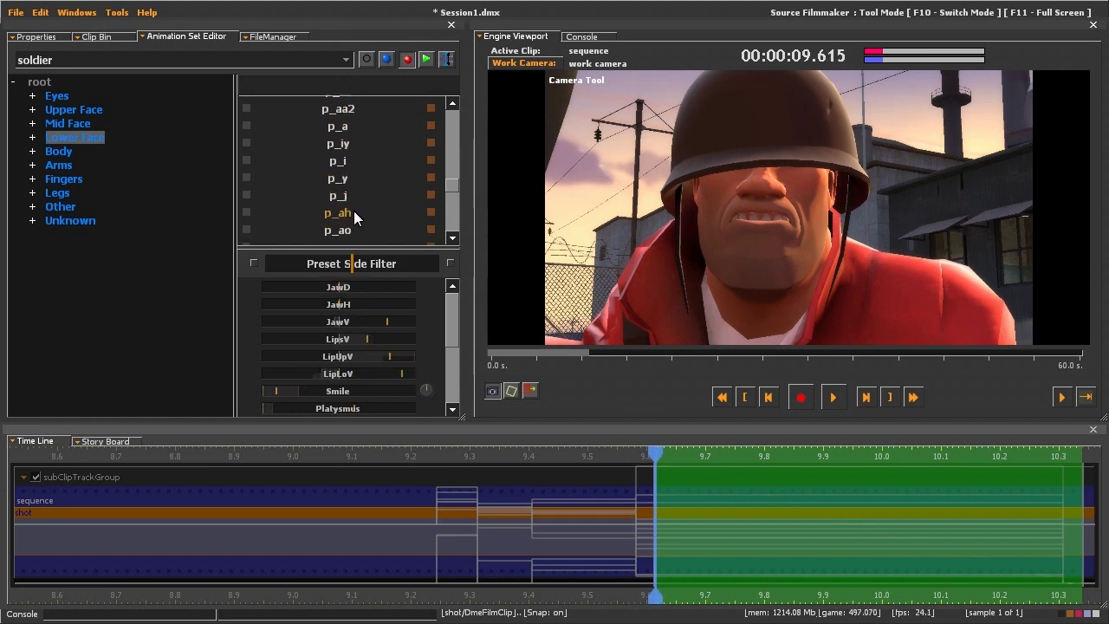
left_click_drag(353, 146, 399, 146)
left_click_drag(370, 322, 365, 322)
left_click_drag(365, 181, 423, 181)
Move the time selection and playhead to about 9.75 s and apply the p_hh phoneme preset
left_click_drag(714, 458, 737, 477)
left_click_drag(716, 461, 794, 457)
scroll(392, 201, "down", 6)
left_click_drag(393, 196, 426, 197)
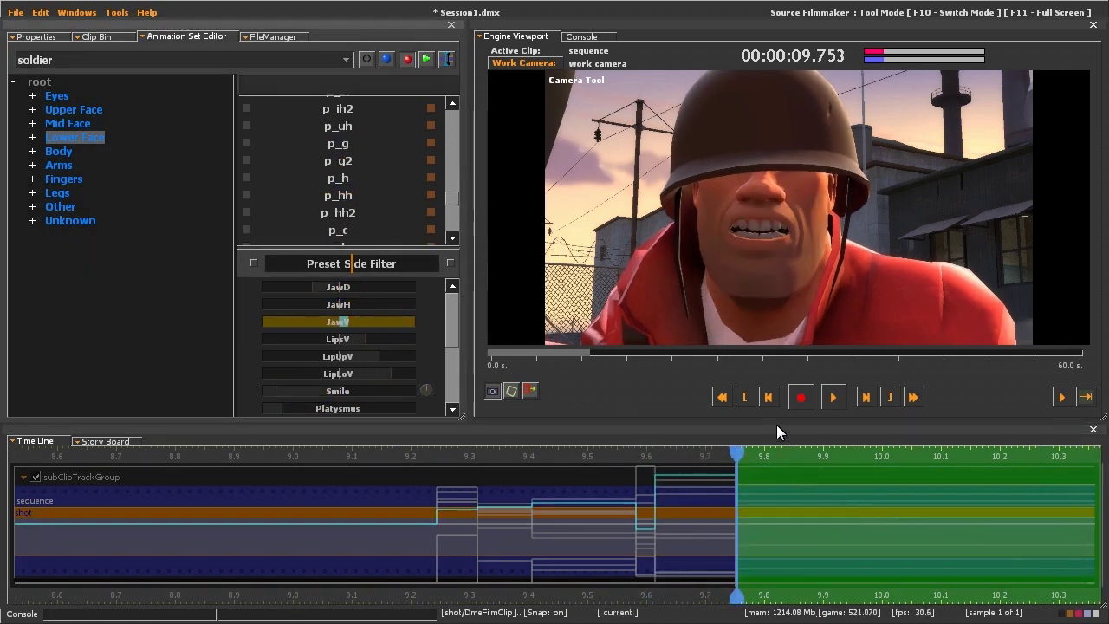
Shift the time selection to start at about 9.79 s and apply the p_s phoneme preset to the lower face
mouse_move(771, 465)
left_mouse_down()
mouse_move(803, 463)
mouse_move(769, 459)
left_mouse_up()
scroll(360, 170, "up", 1)
scroll(375, 177, "up", 13)
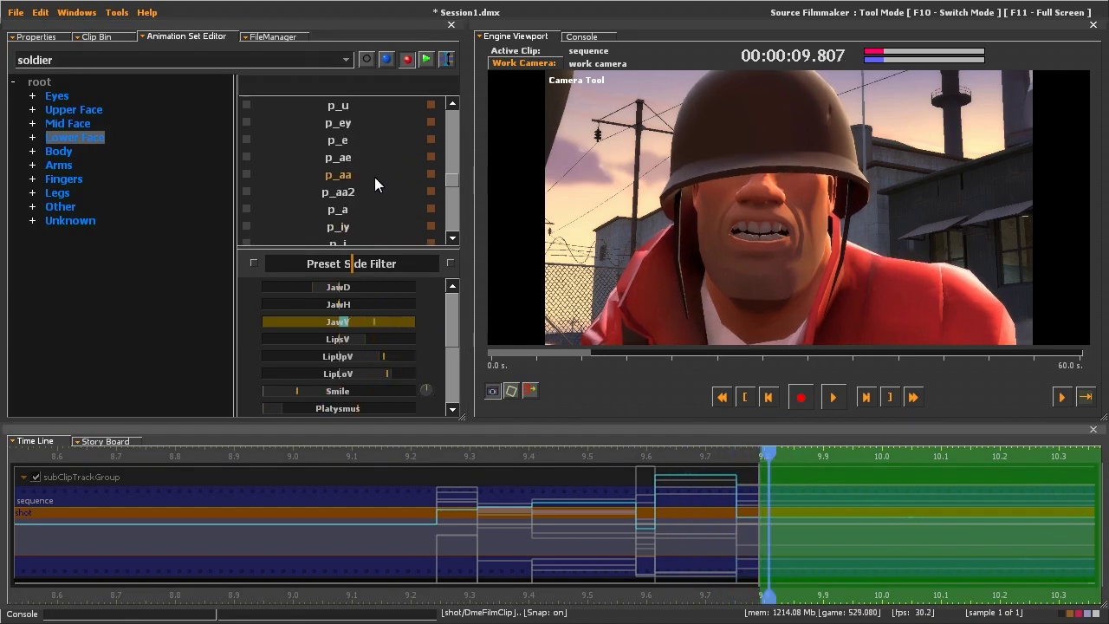
scroll(375, 177, "down", 6)
scroll(361, 180, "up", 5)
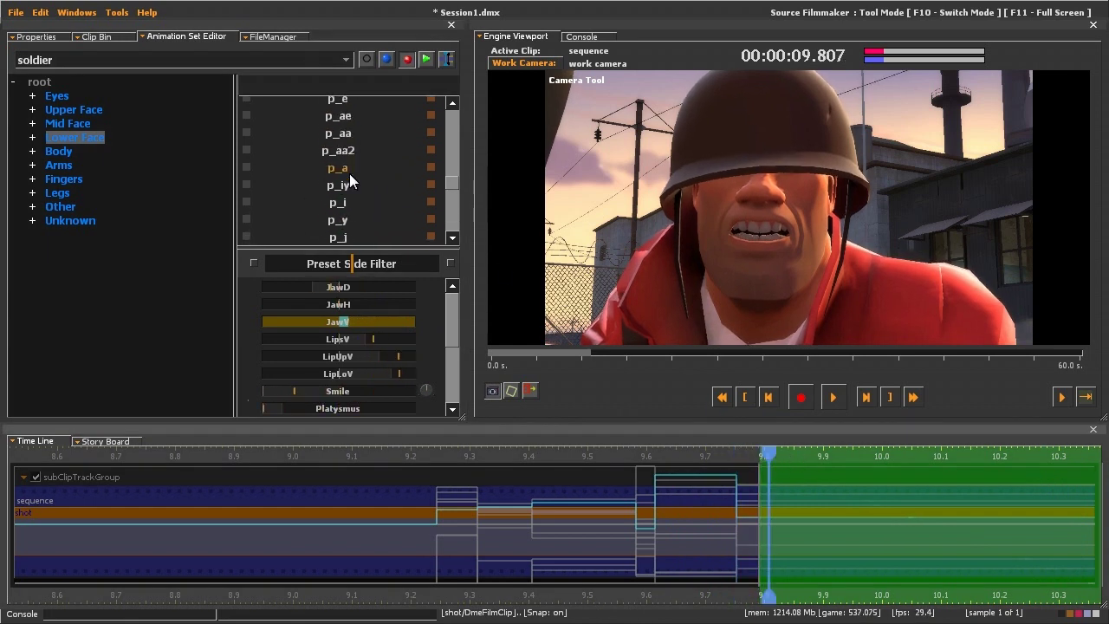
scroll(370, 167, "up", 2)
left_click_drag(370, 161, 427, 161)
Move the time selection and playhead to about 9.9 s and apply the p_ah phoneme preset
left_click_drag(797, 520, 859, 476)
left_click_drag(768, 455, 826, 455)
scroll(351, 168, "up", 13)
scroll(360, 169, "down", 17)
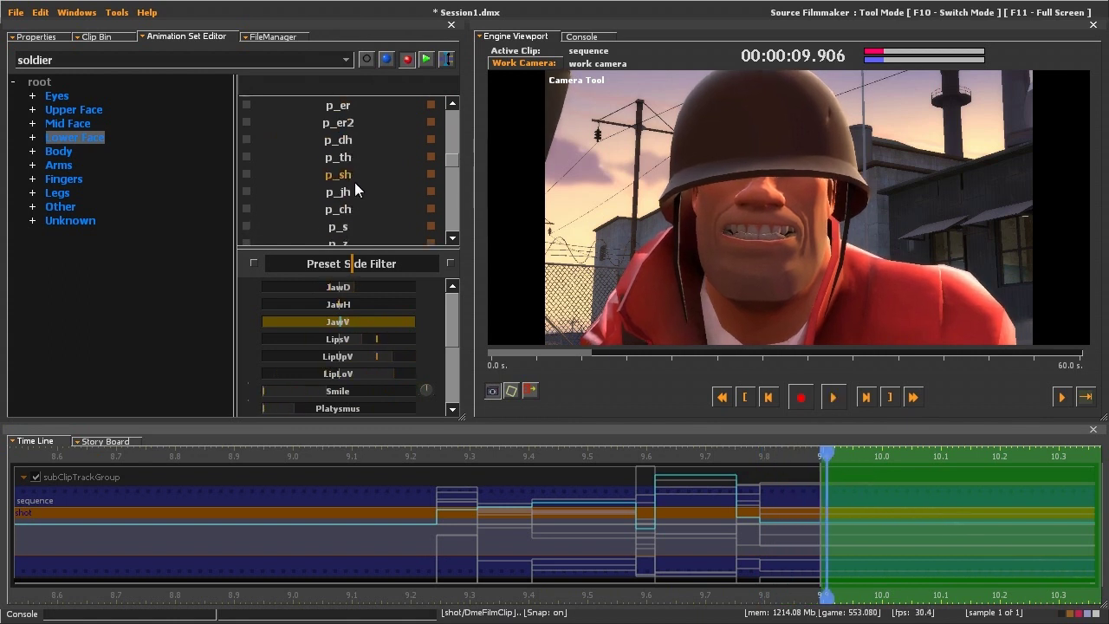
scroll(352, 201, "up", 3)
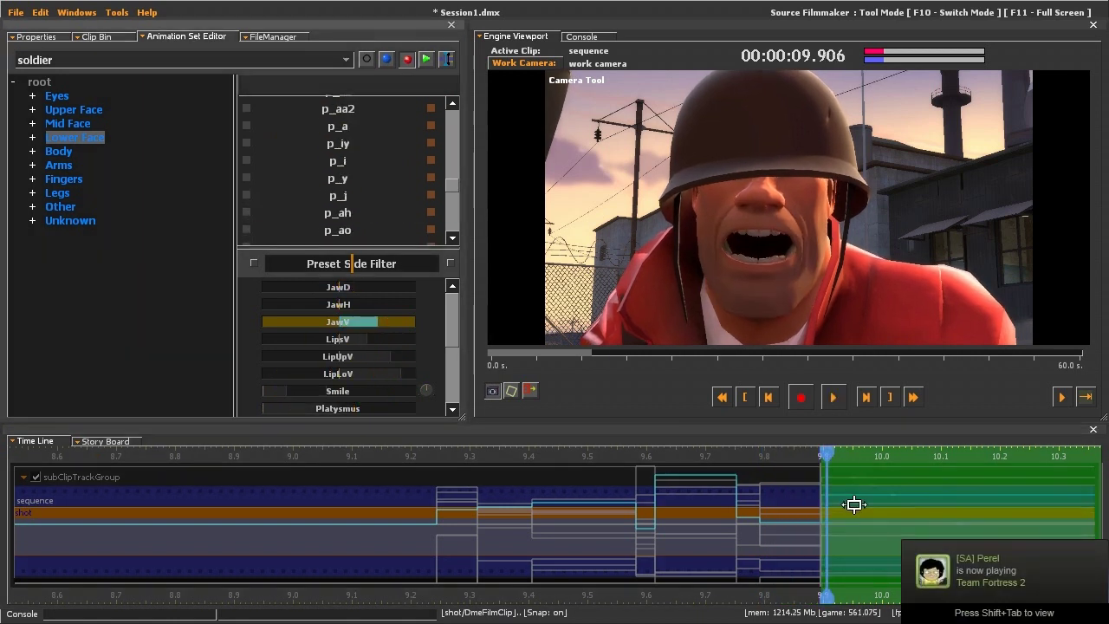
Shift the time selection to start at about 10.06 s and apply the p_t phoneme preset to the lower face
left_click_drag(855, 502, 952, 510)
left_click_drag(827, 458, 926, 460)
scroll(368, 180, "up", 5)
left_click_drag(368, 202, 528, 200)
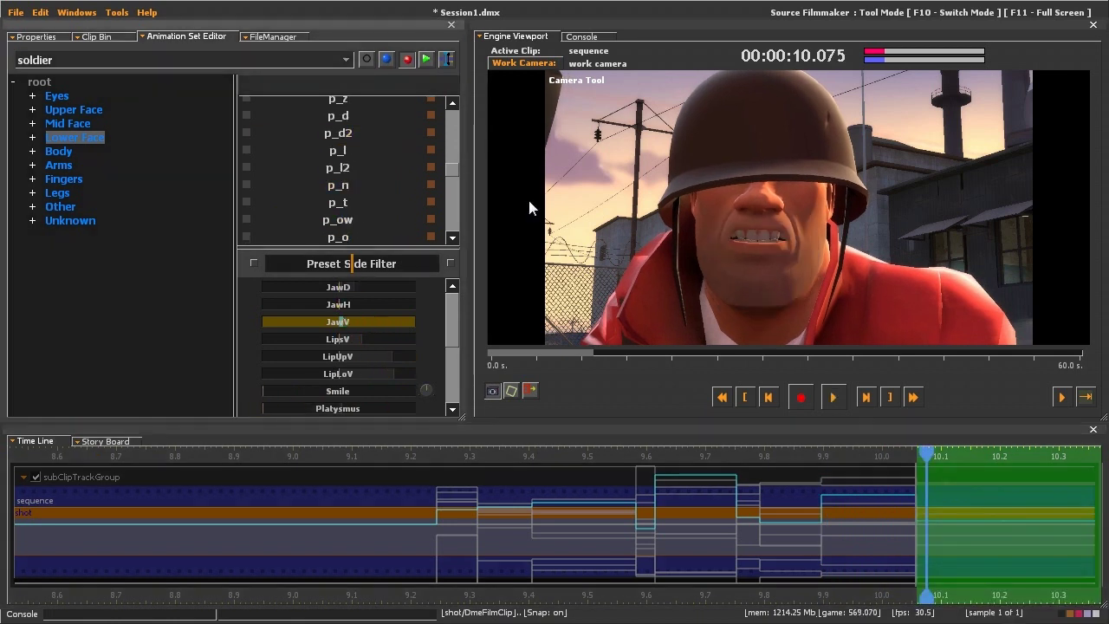
Shape the open-mouth vowel from about 10.21 s on the lower face and raise JawV for a wider mouth
left_click_drag(946, 461, 1026, 472)
scroll(357, 169, "down", 4)
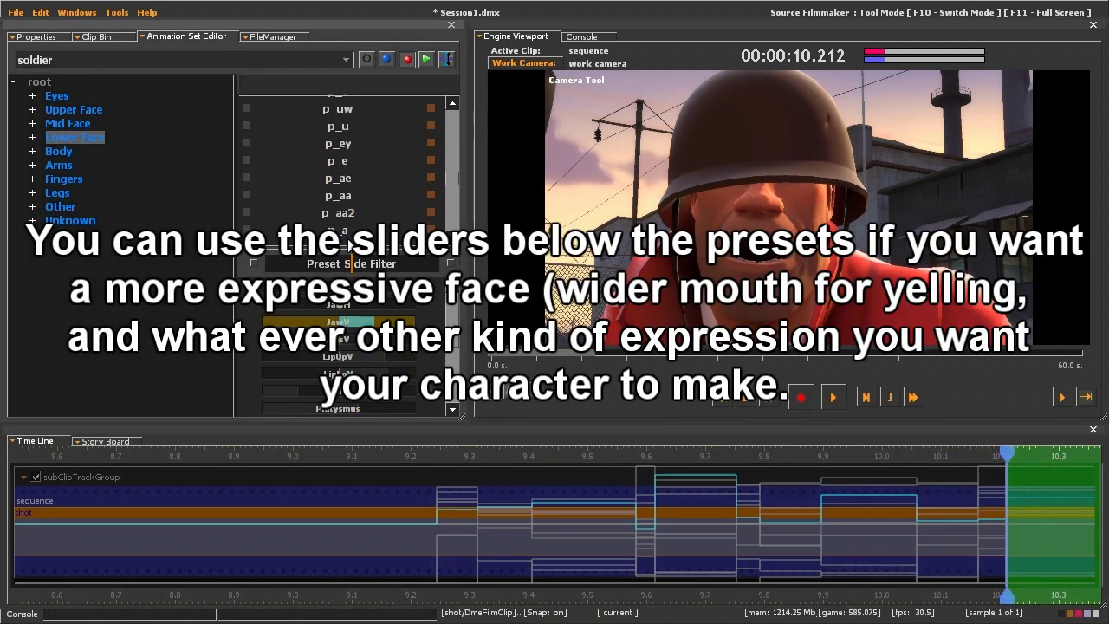
scroll(341, 186, "down", 3)
left_click_drag(347, 322, 390, 321)
key("Escape")
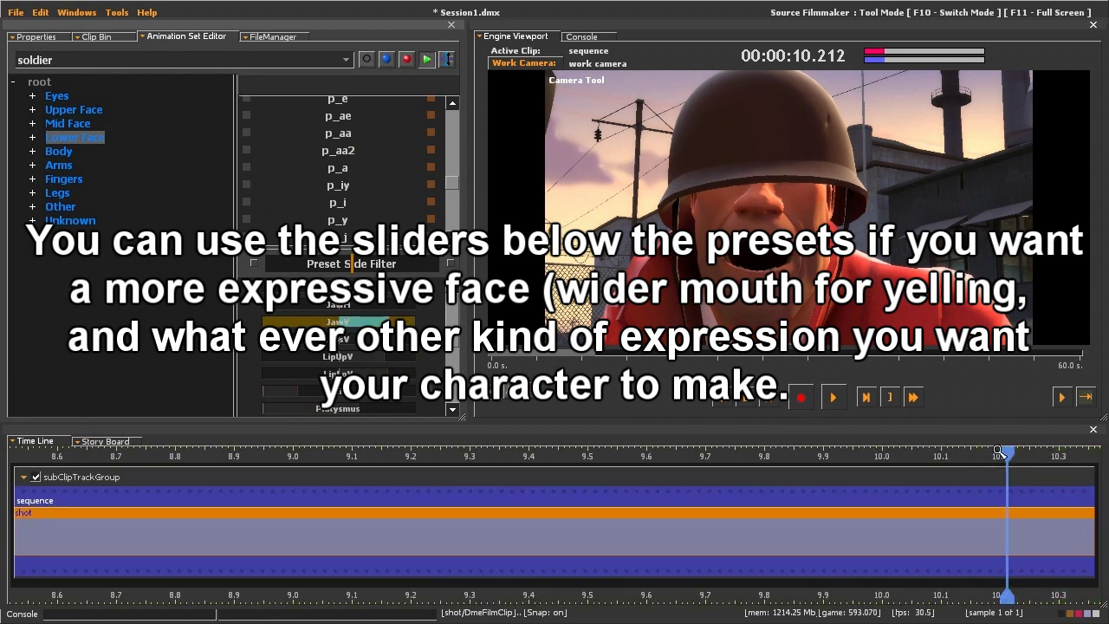
left_click_drag(1005, 452, 980, 455)
left_click_drag(924, 505, 483, 510)
left_click_drag(480, 468, 587, 460)
left_click_drag(385, 322, 397, 316)
Shift the time selection and playhead to about 10.44 s and apply the p_t phoneme preset to end the word
left_click_drag(618, 505, 755, 505)
scroll(346, 179, "down", 3)
left_click_drag(583, 450, 675, 451)
scroll(373, 213, "up", 6)
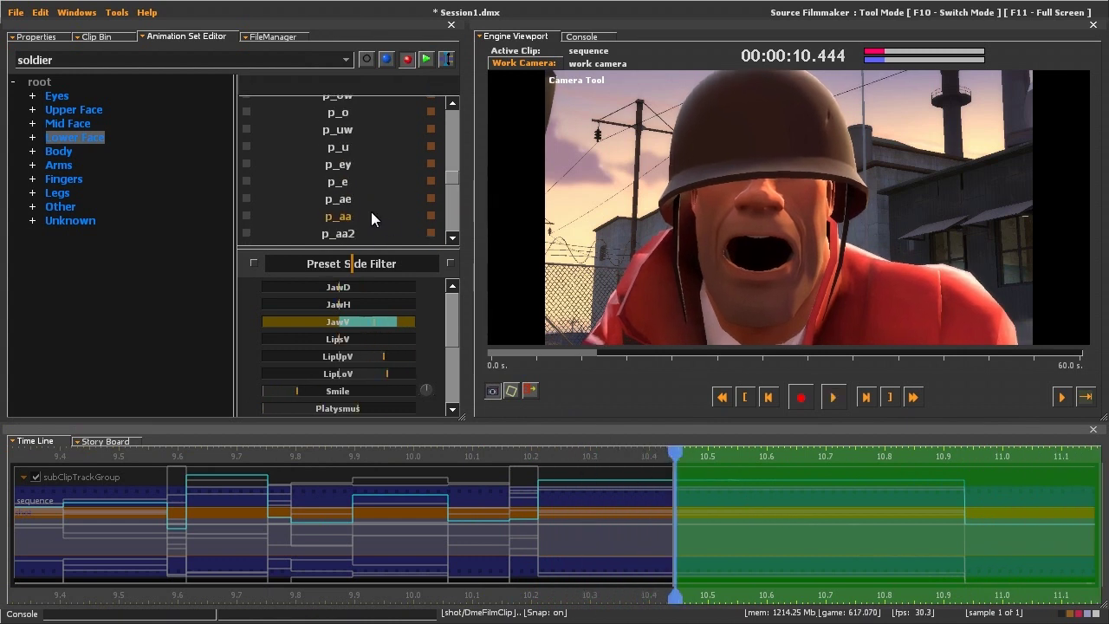
scroll(371, 211, "up", 2)
Start the time selection at about 10.51 s and set the mouth expression after the final phoneme with a preset
left_click_drag(693, 510, 737, 521)
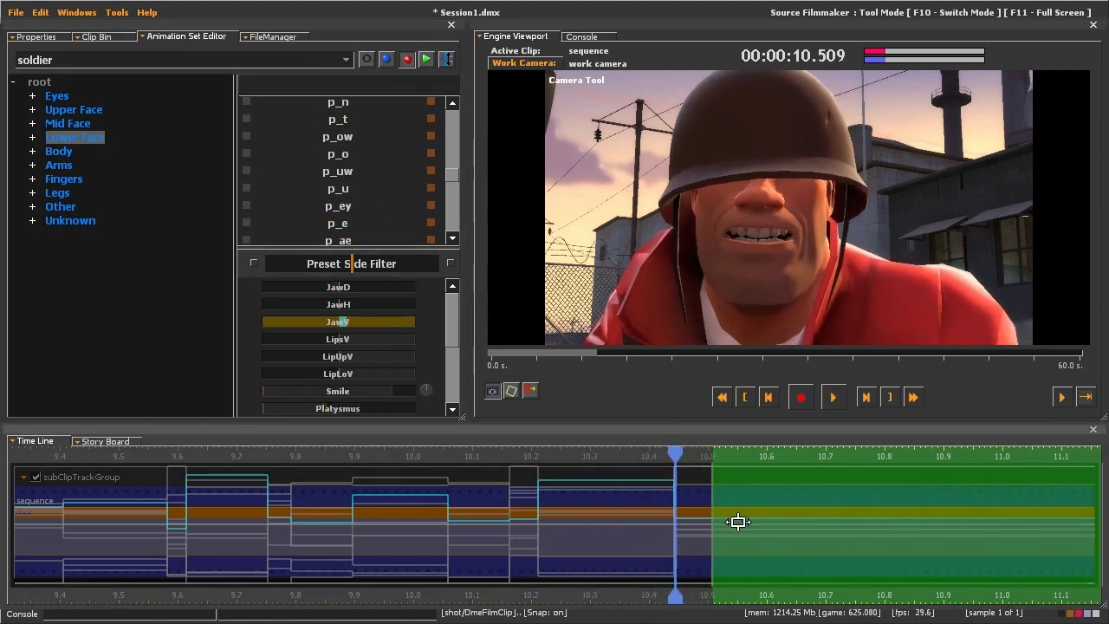
scroll(378, 156, "up", 3)
left_click_drag(675, 454, 757, 457)
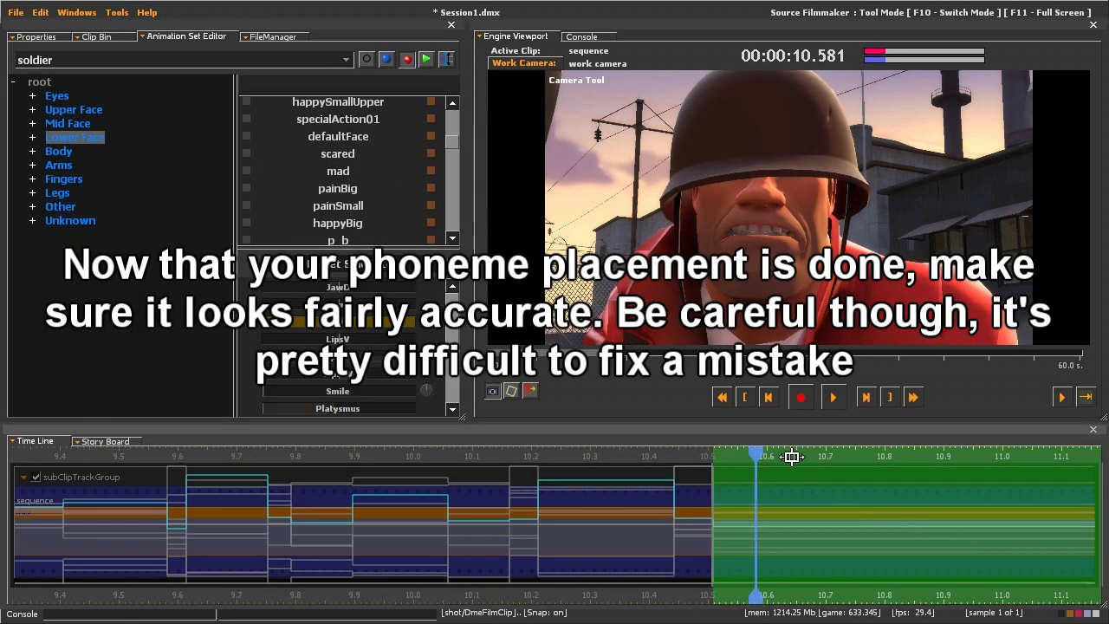
Play the speech section back from its beginning and check the phoneme timing on the soldier's mouth
left_click(833, 397)
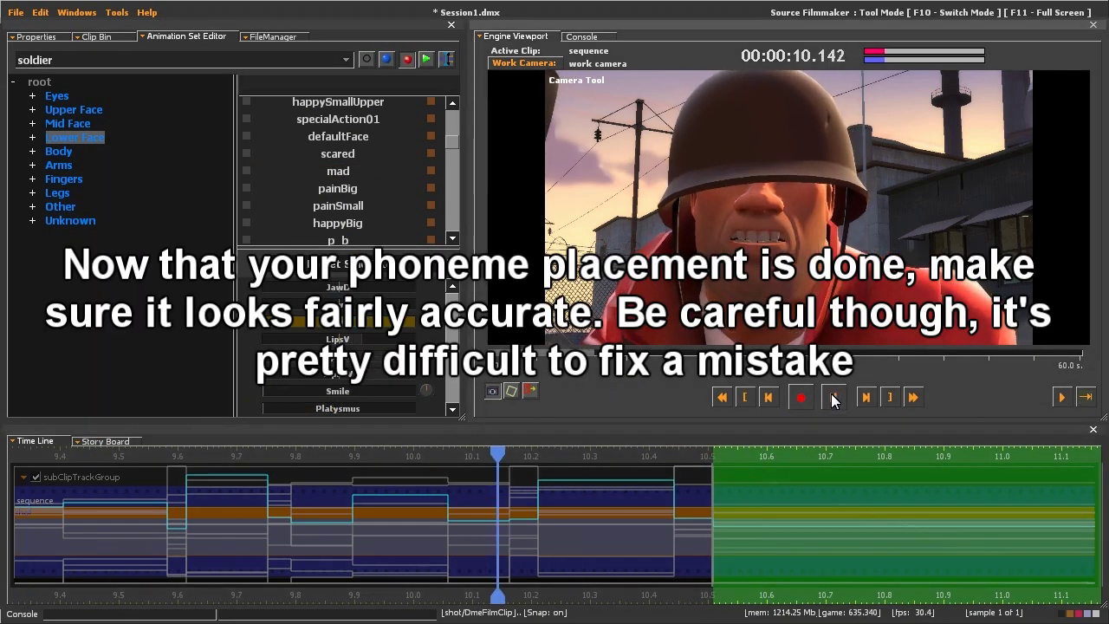
left_click(750, 400)
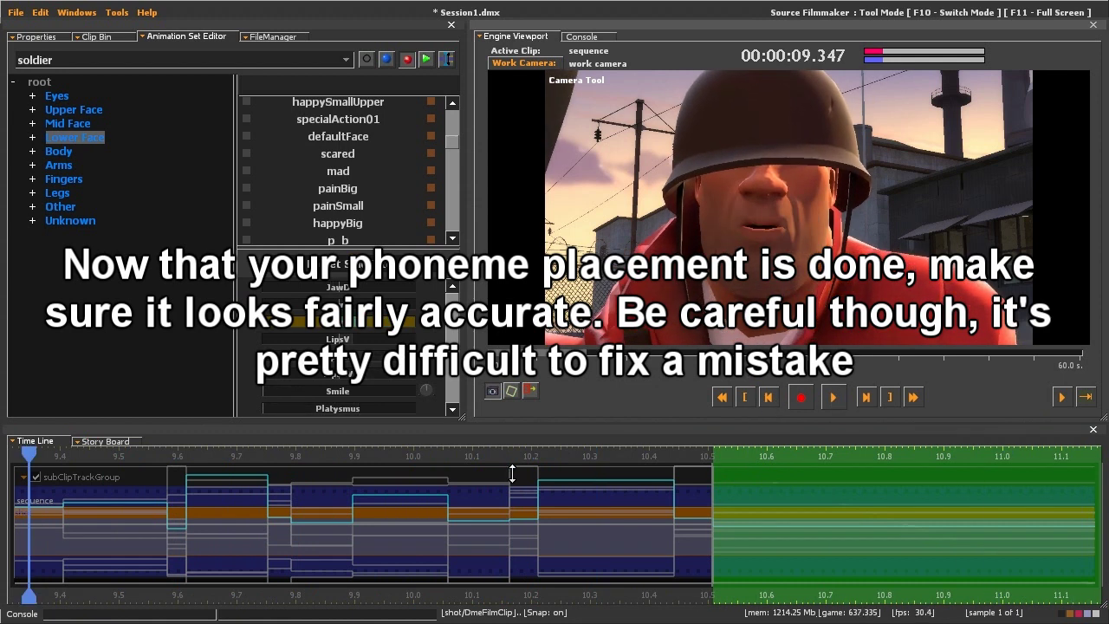
left_click(832, 397)
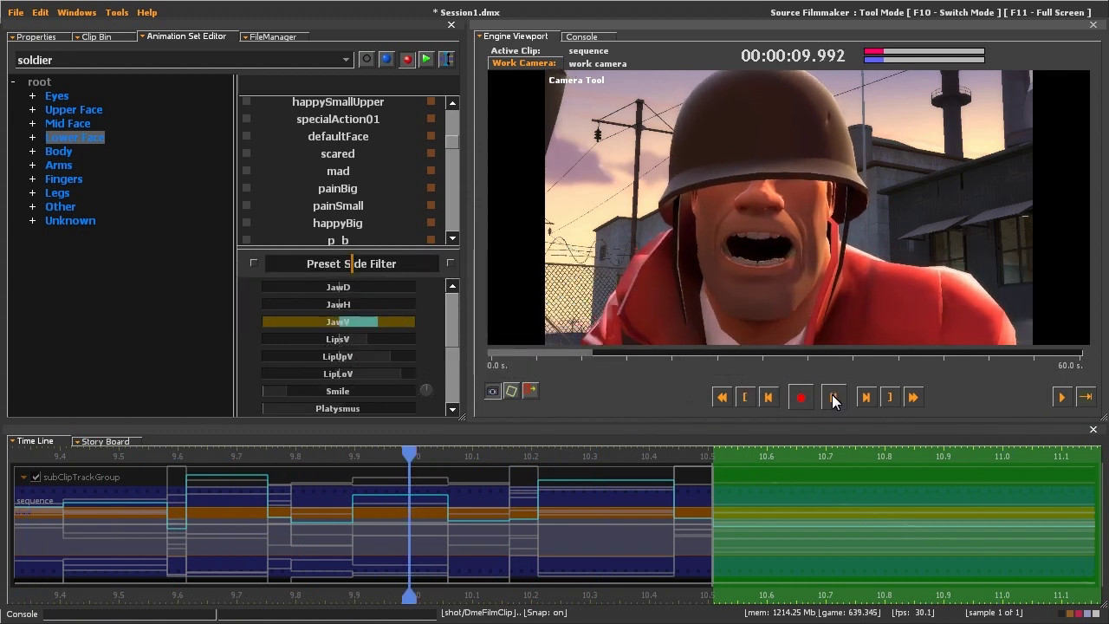
left_click(833, 397)
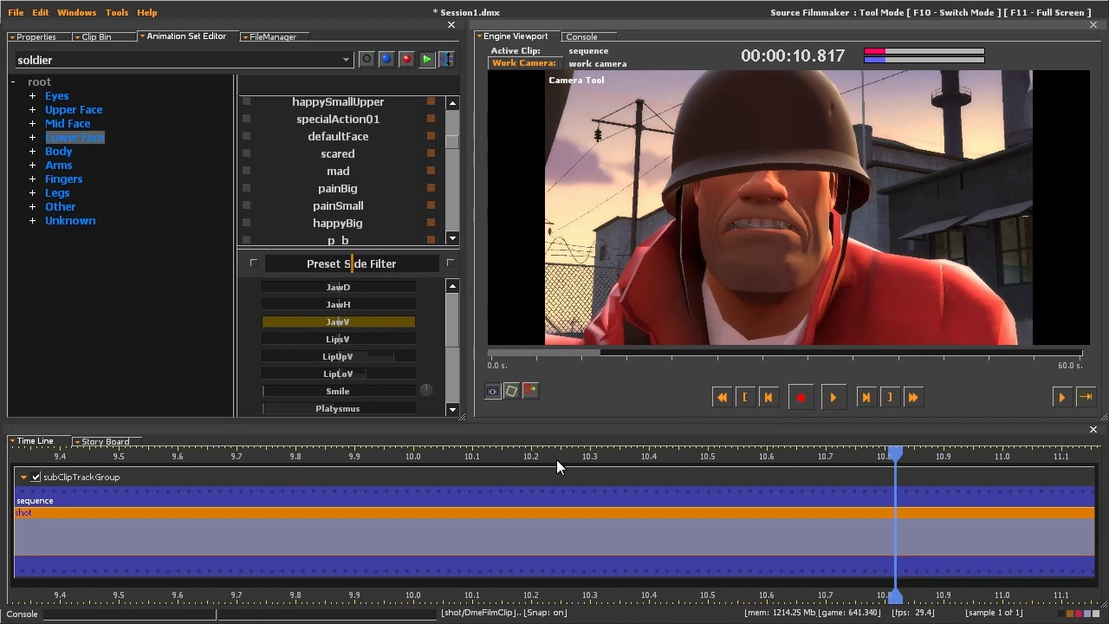
left_click_drag(545, 500, 686, 500)
key("m")
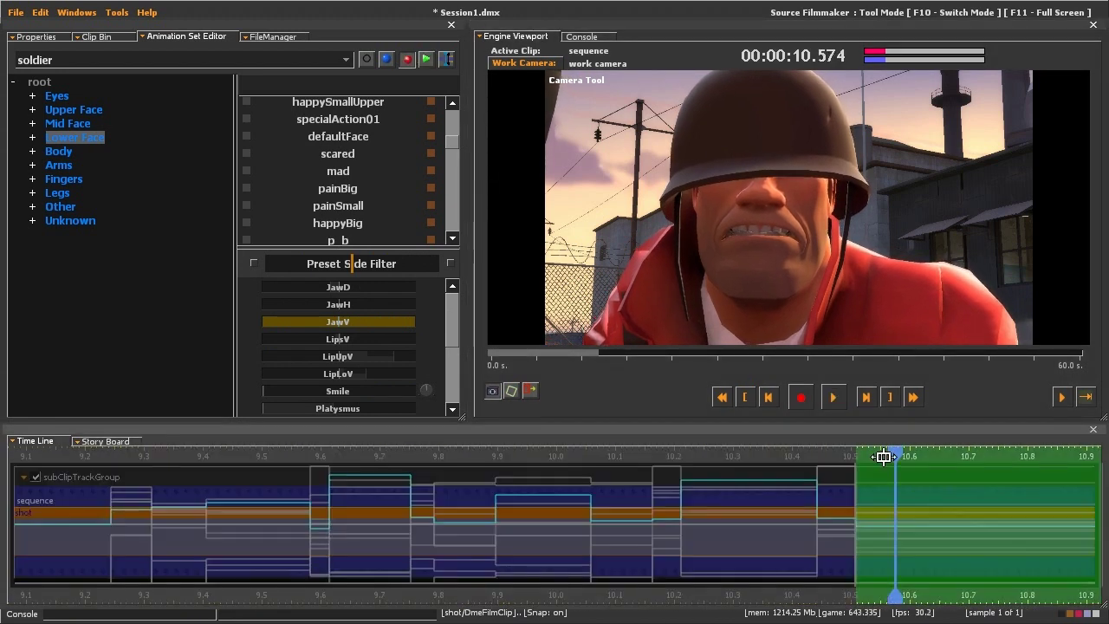
left_click(742, 400)
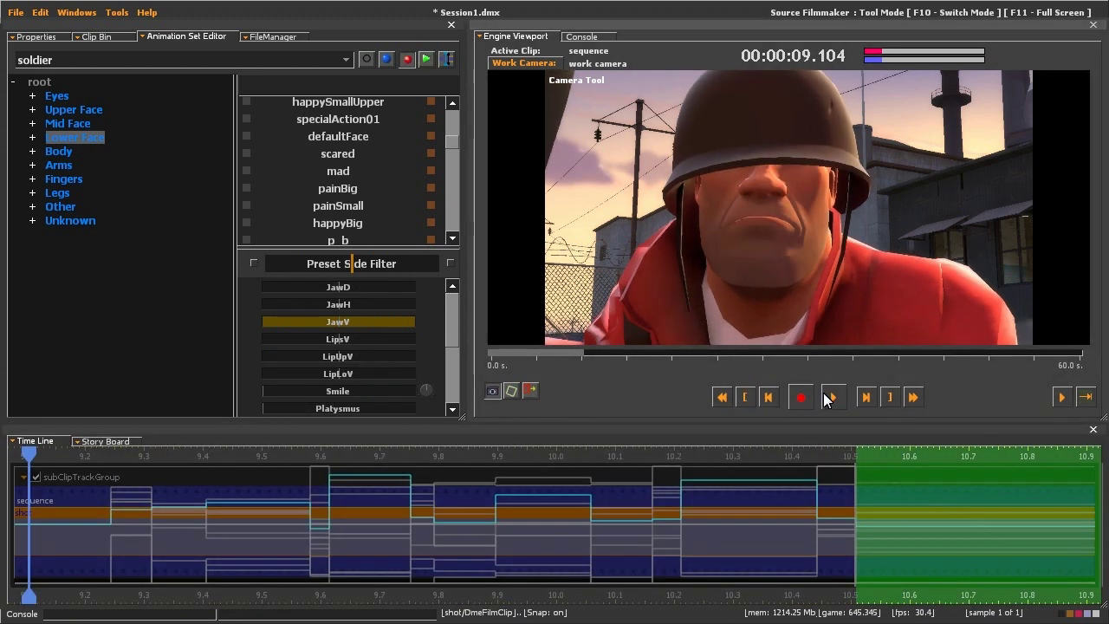
left_click(828, 398)
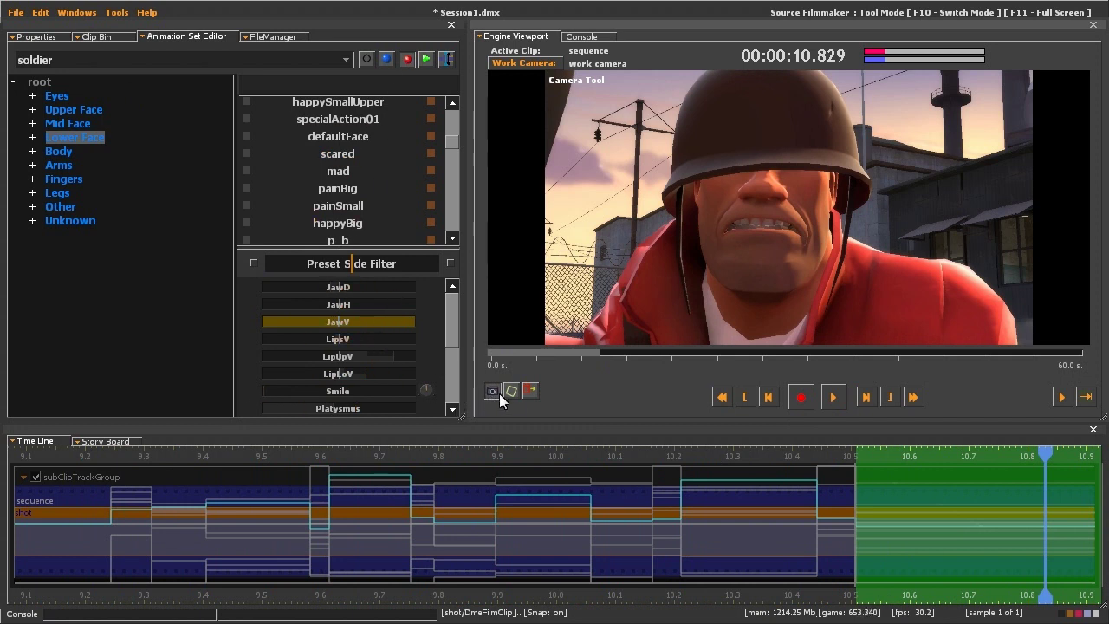
Save the session as tutorial.dmx and dismiss the offer to add the file to Perforce
key("ctrl+s")
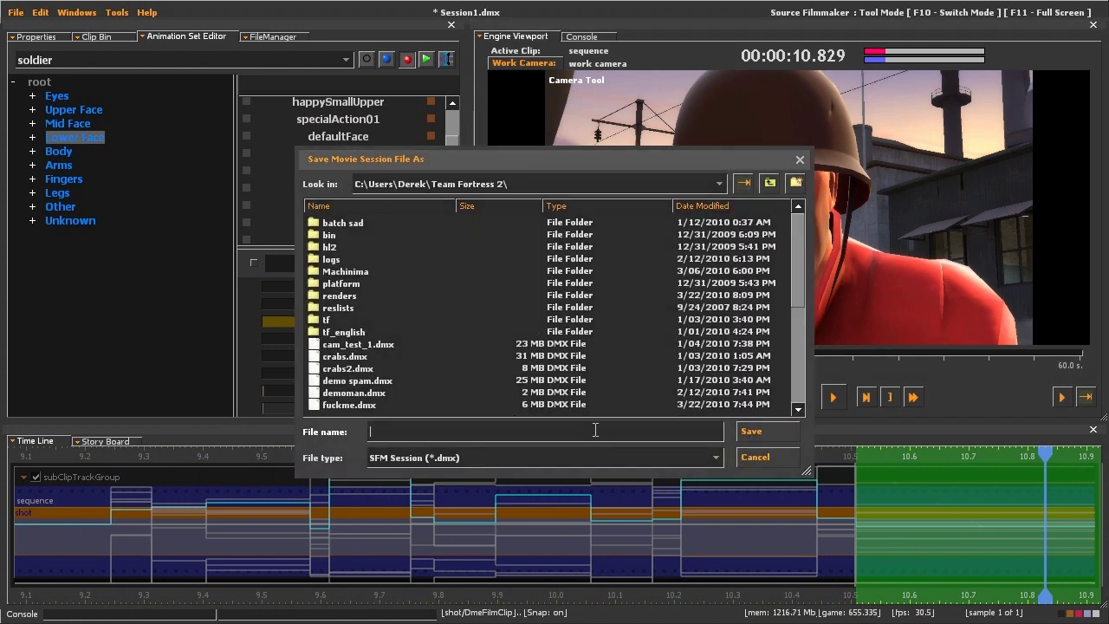
type("tutorial")
key("Return")
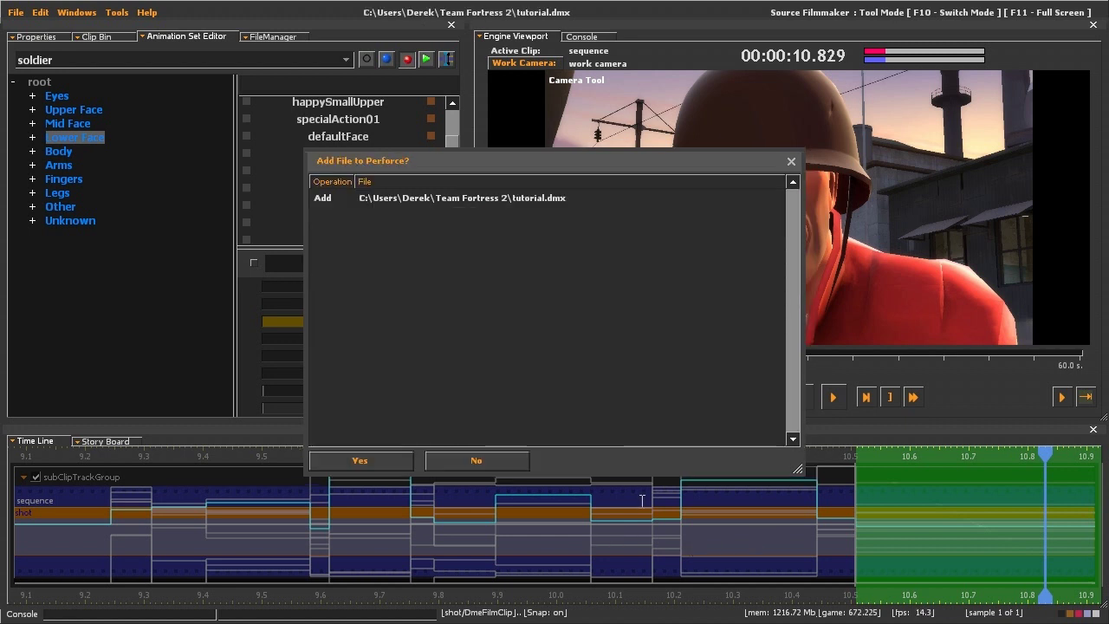
key("Escape")
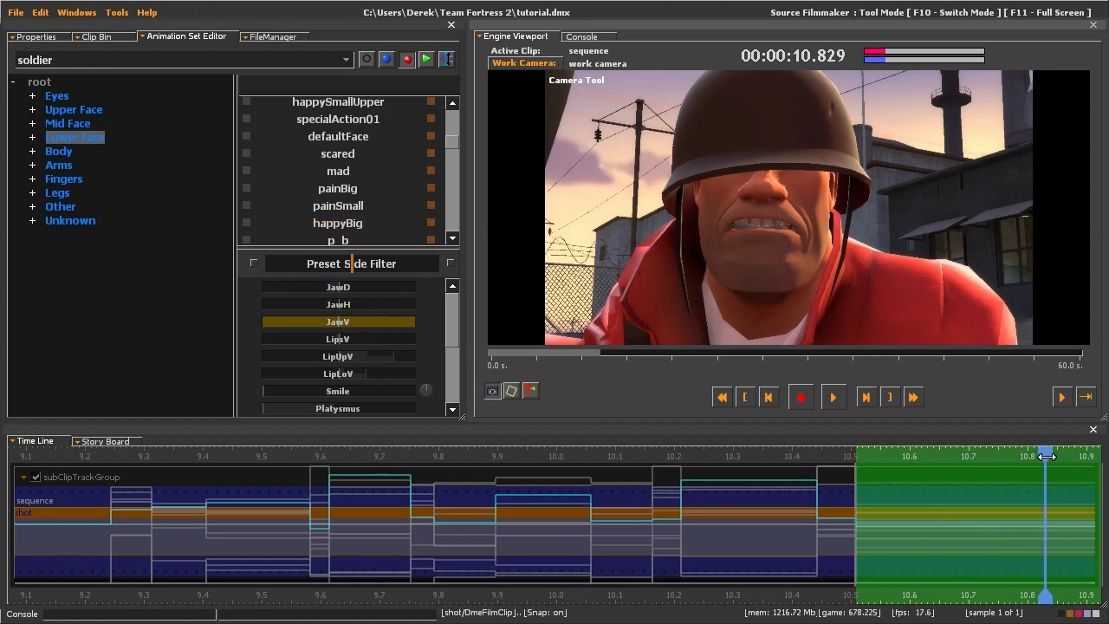
Move the playhead to about 9.22 s and set the time selection from there to about 10.56 s, covering the whole lip sync
left_click_drag(1045, 468, 117, 478)
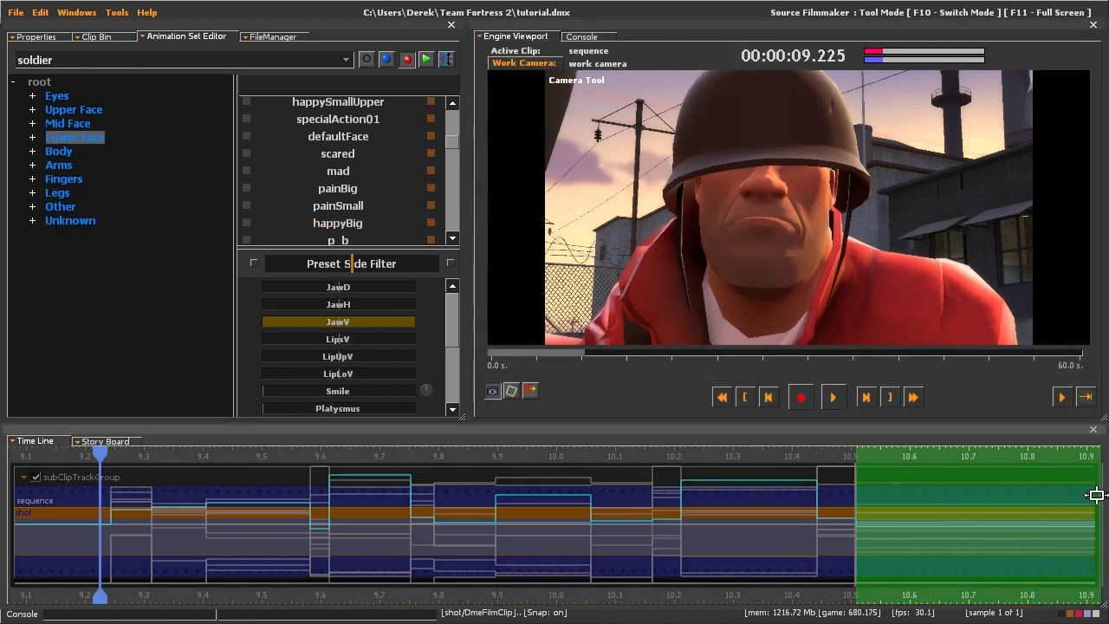
mouse_move(1091, 493)
left_mouse_down()
mouse_move(685, 520)
mouse_move(220, 520)
mouse_move(240, 517)
left_mouse_up()
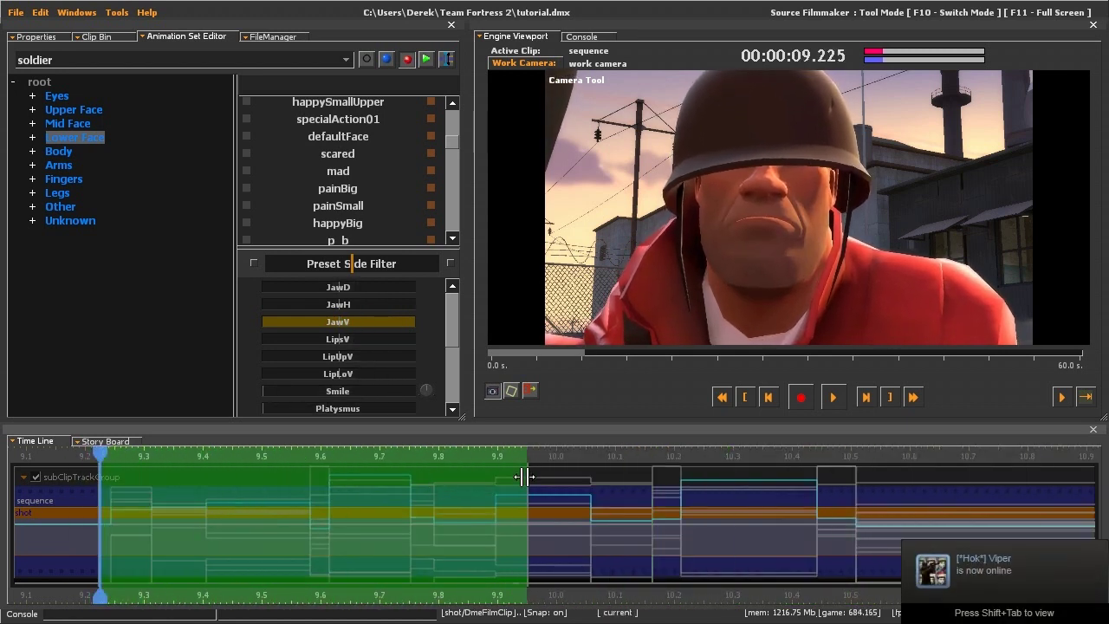
left_click_drag(524, 477, 885, 476)
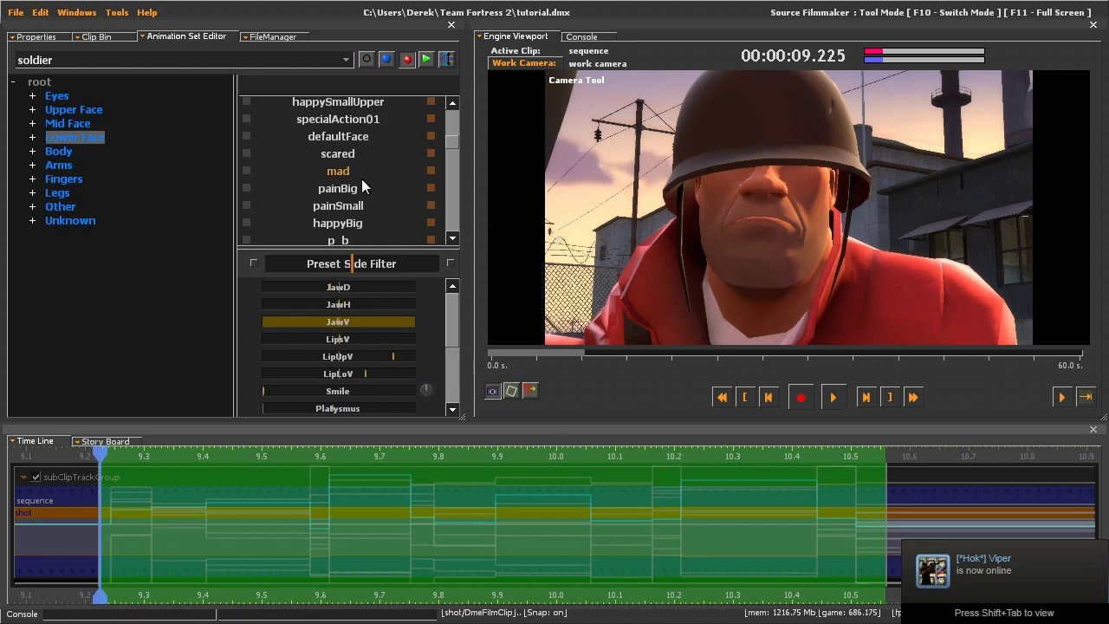
Apply the Smooth preset very lightly to the selected lip-sync section and play the result back
scroll(364, 177, "up", 10)
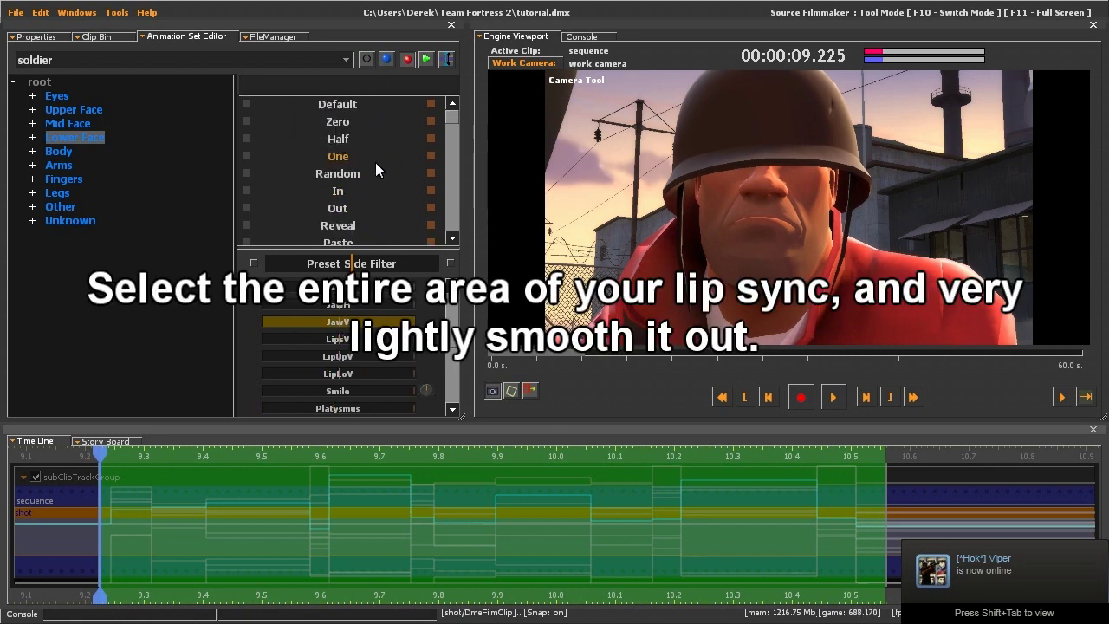
scroll(364, 178, "down", 5)
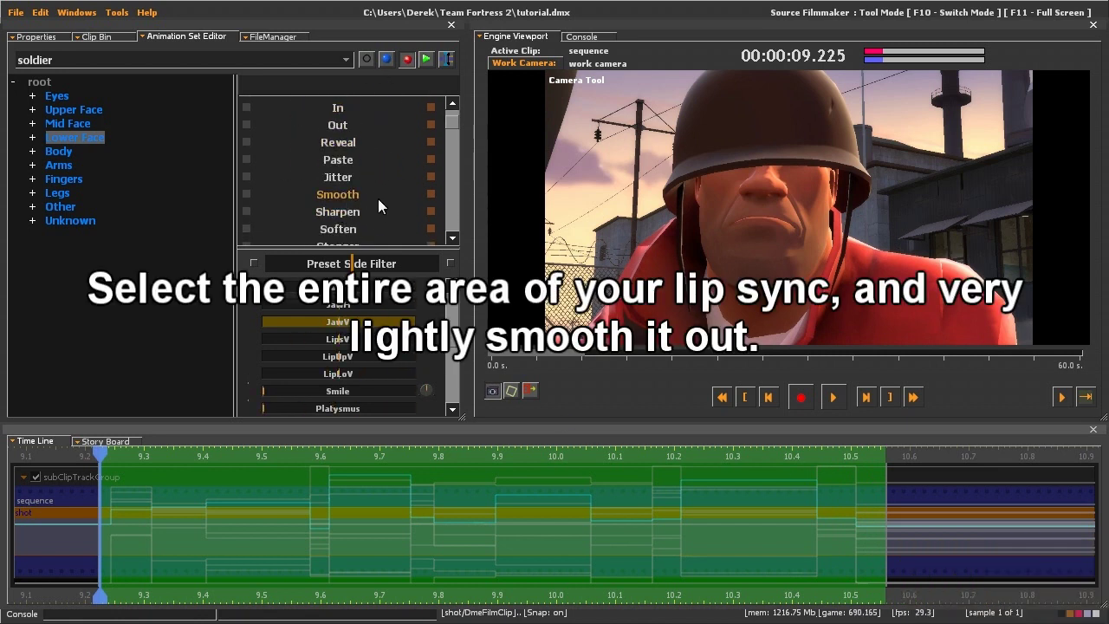
mouse_move(254, 194)
left_mouse_down()
mouse_move(423, 195)
mouse_move(260, 194)
left_mouse_up()
left_click(832, 399)
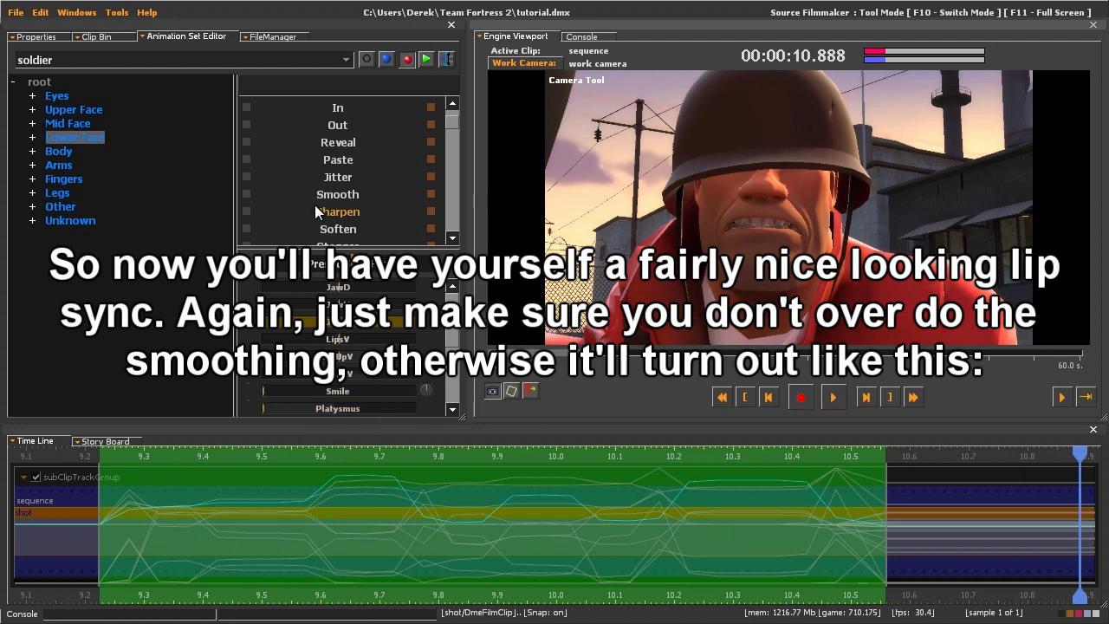
Try a much stronger Smooth on the same selection and play the over-smoothed lip sync from its beginning
left_click_drag(314, 200, 433, 201)
left_click(766, 397)
left_click(833, 397)
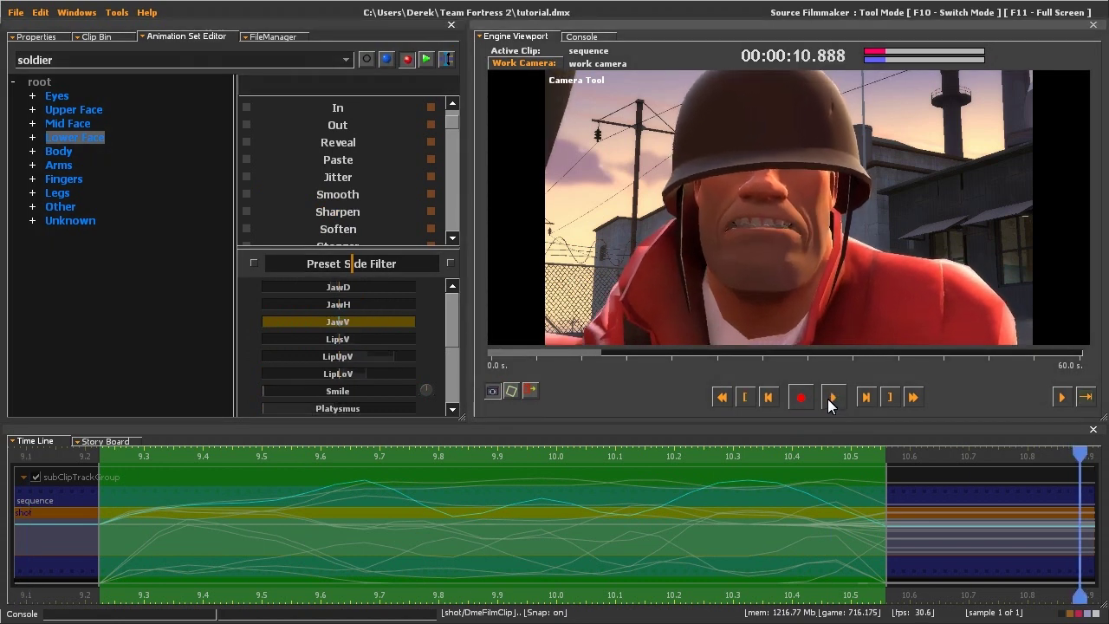
left_click(830, 398)
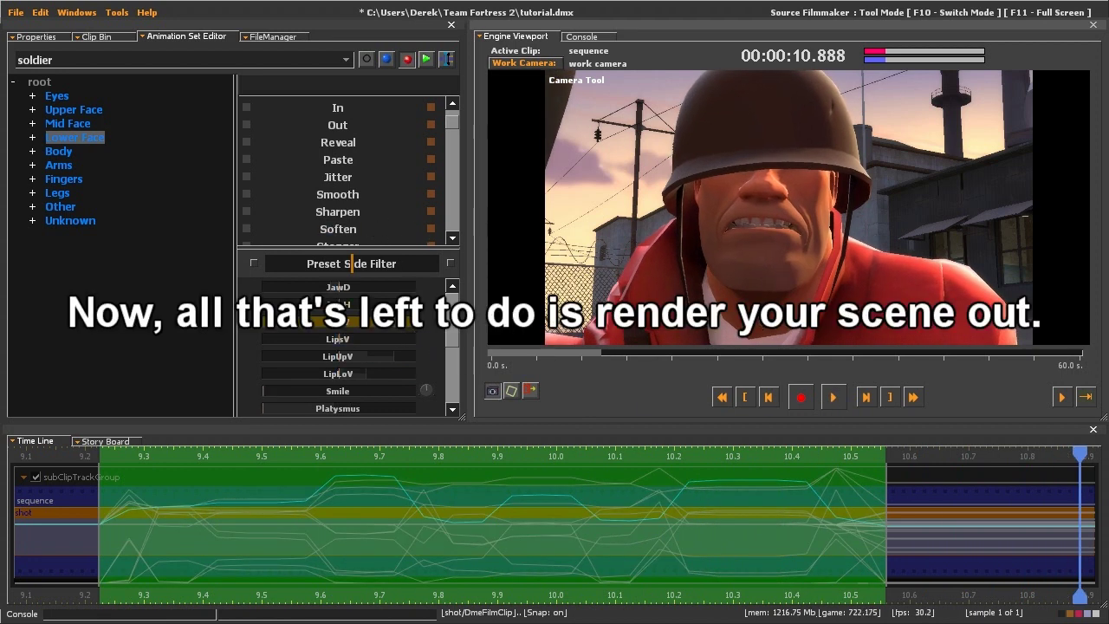
Turn the work camera slightly to reframe the soldier's face for rendering
left_click_drag(759, 322, 733, 322)
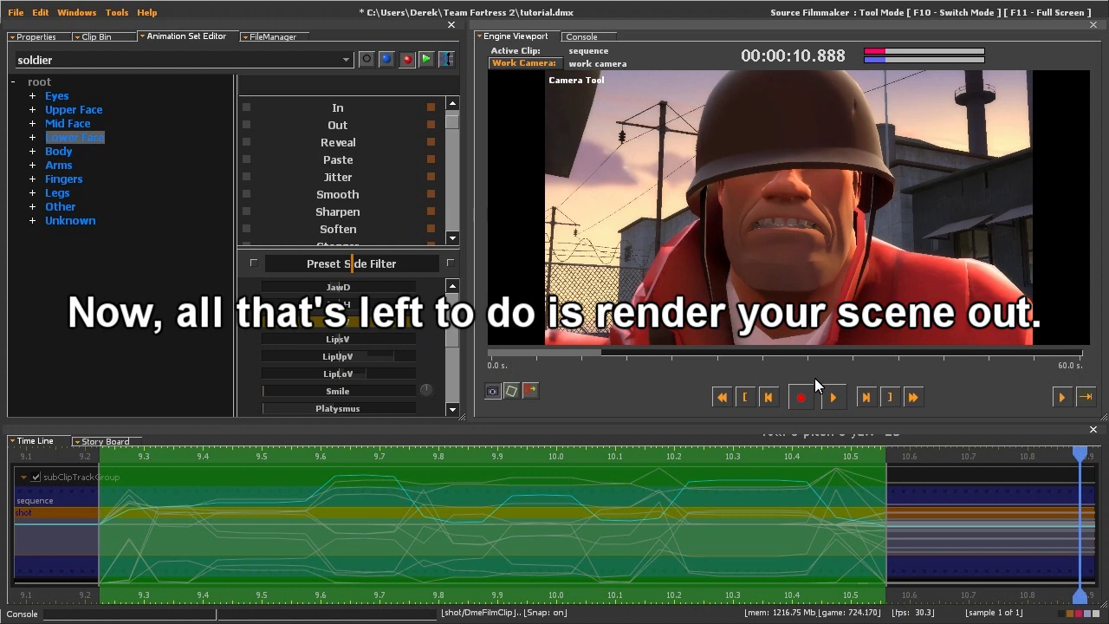